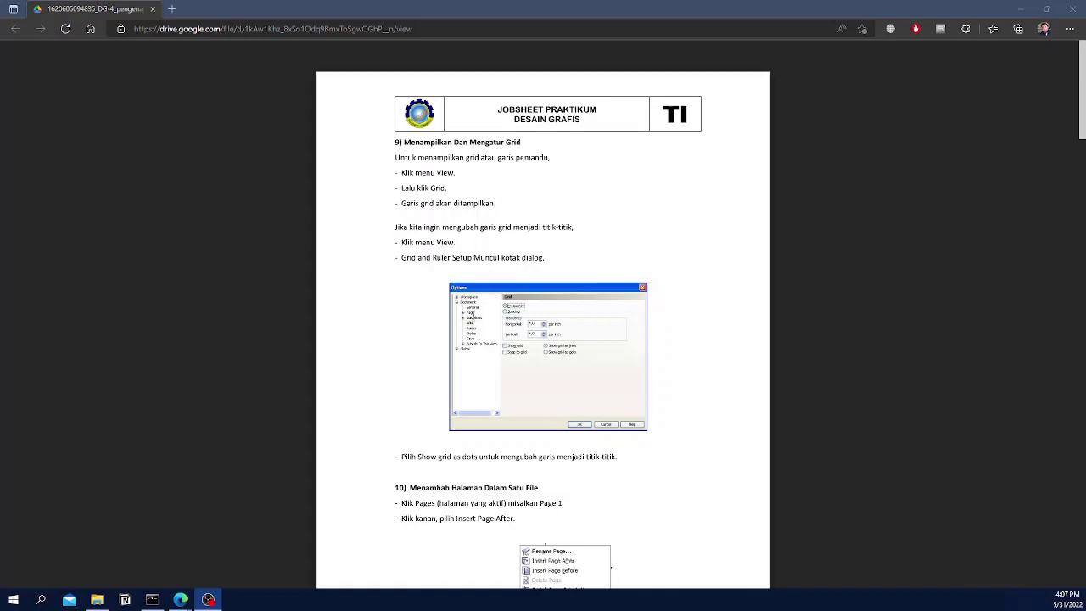
Read the jobsheet section on adding pages to a file, enlarging the PDF for legibility.
scroll(538, 266, "down", 3)
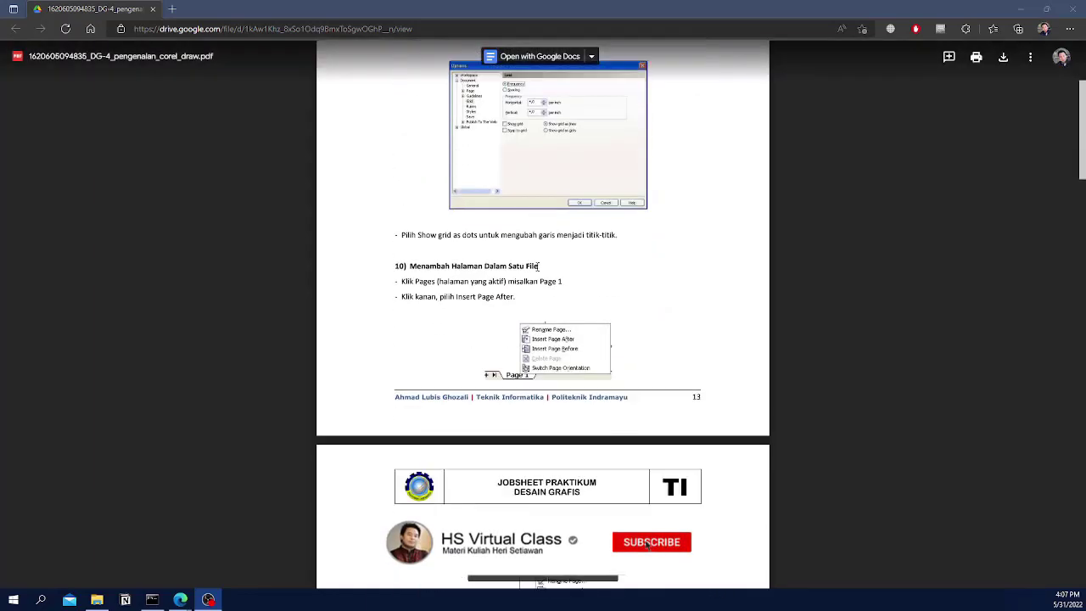
scroll(537, 266, "down", 1)
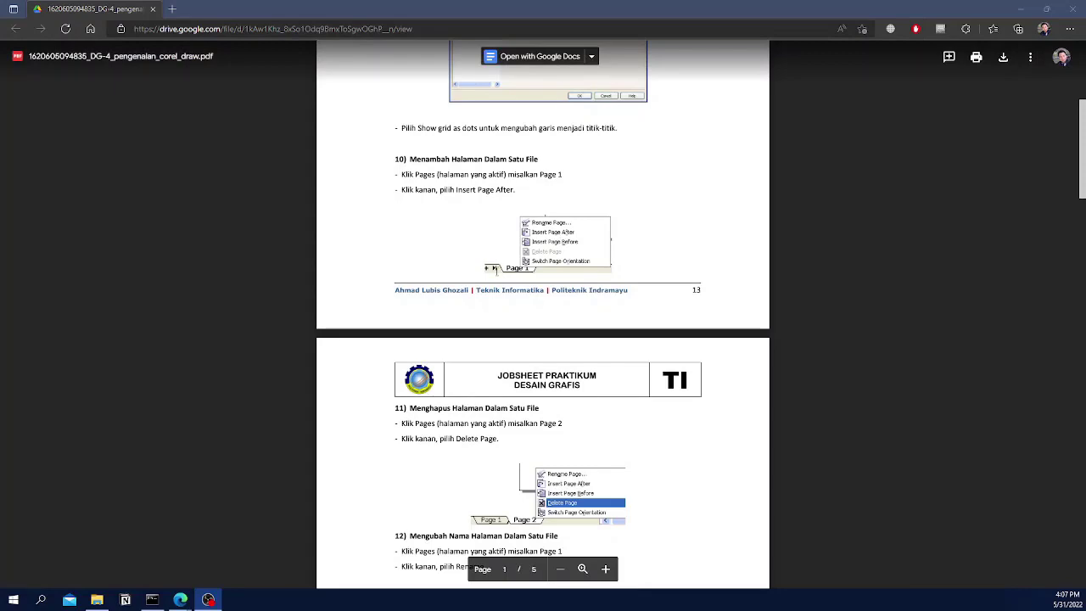
key("ctrl+plus")
key("ctrl+plus")
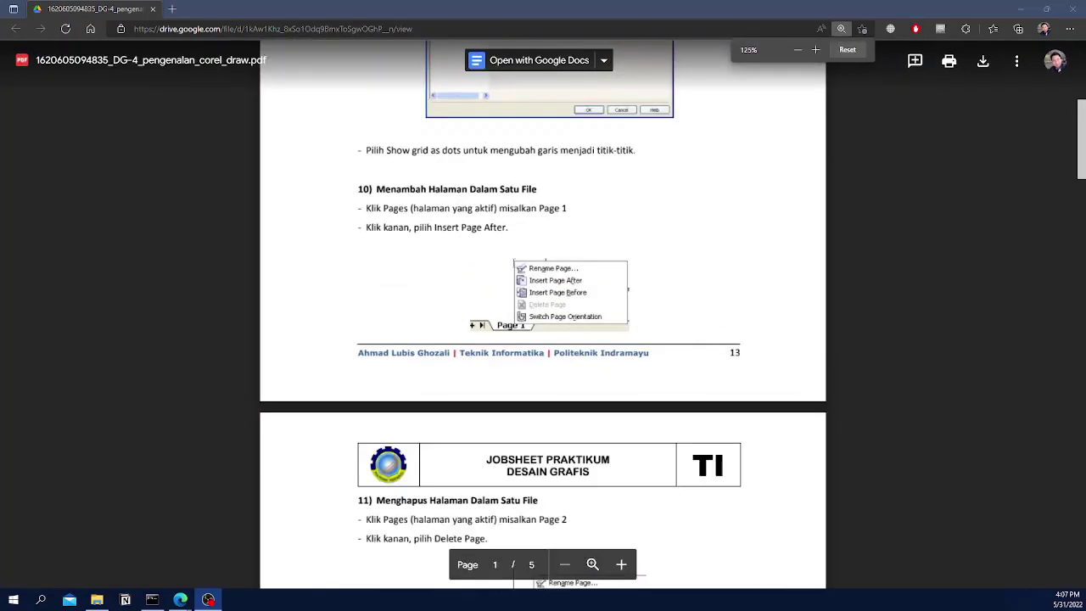
key("ctrl+minus")
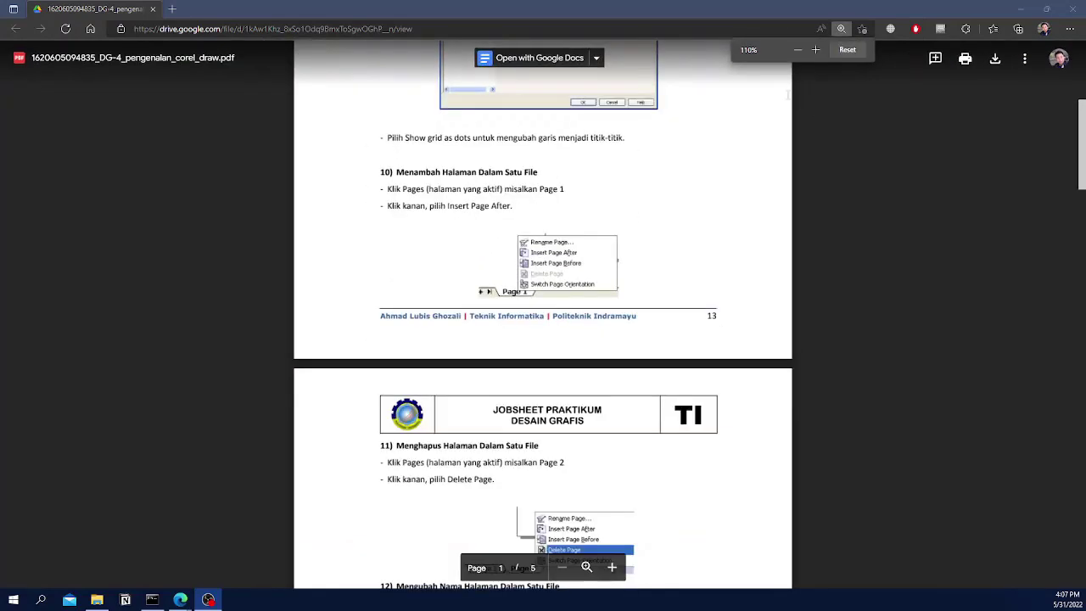
left_click(847, 49)
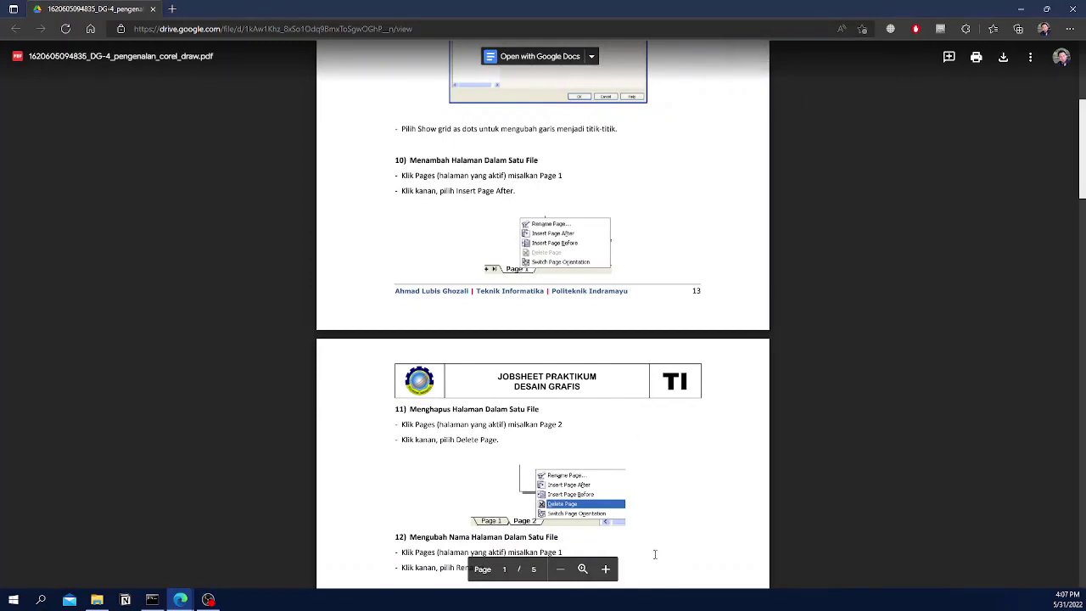
left_click(604, 568)
left_click(605, 568)
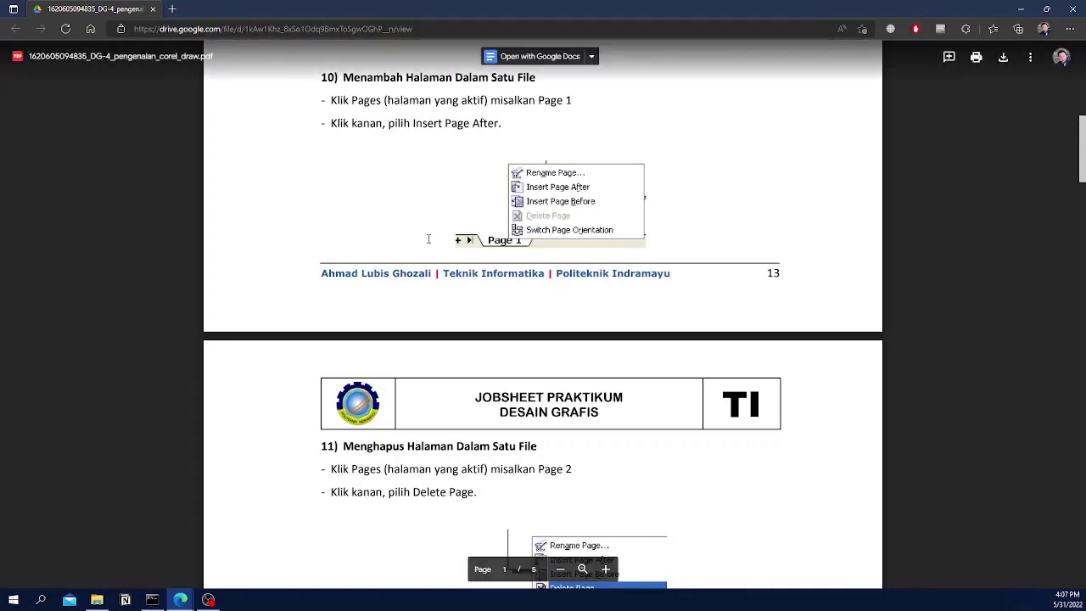
Examine the jobsheet sections on deleting and renaming pages and on drawing and rounding a rectangle with the Rectangle Tool and Shape Tool.
scroll(537, 270, "down", 3)
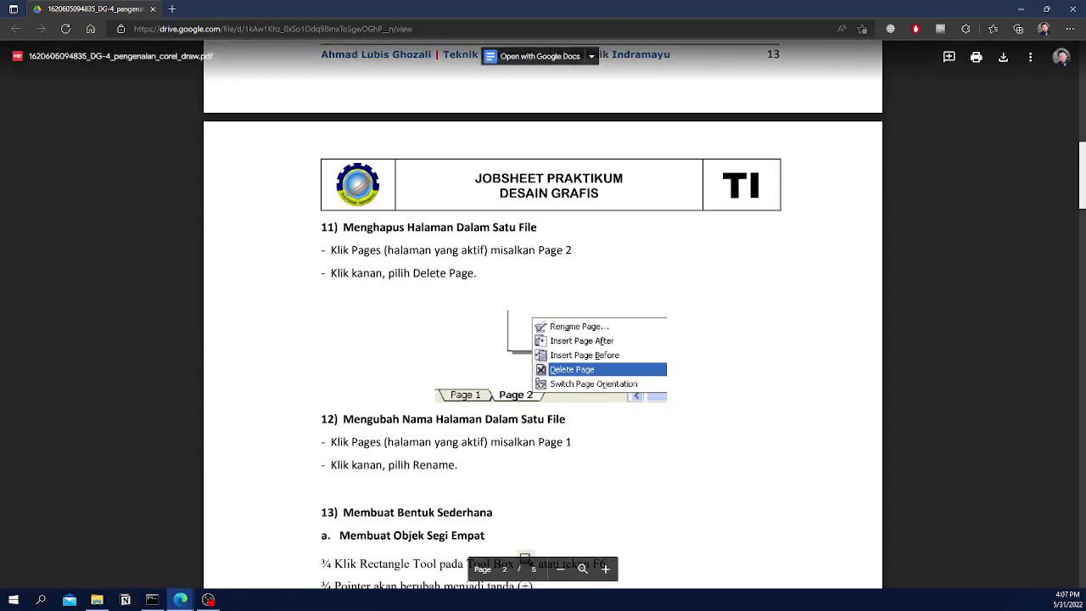
key("alt+Tab")
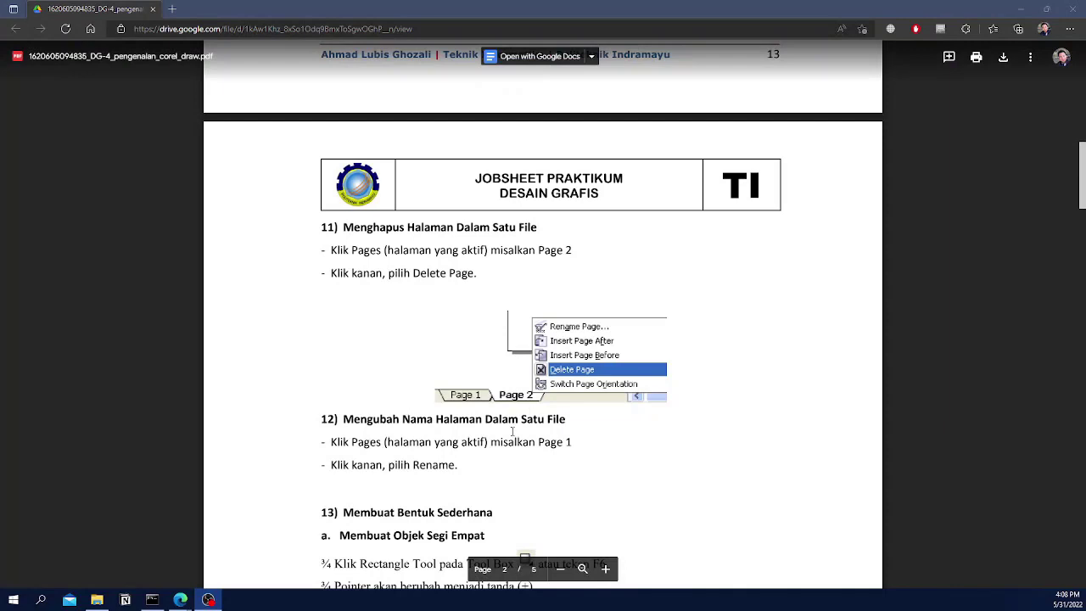
scroll(410, 461, "down", 1)
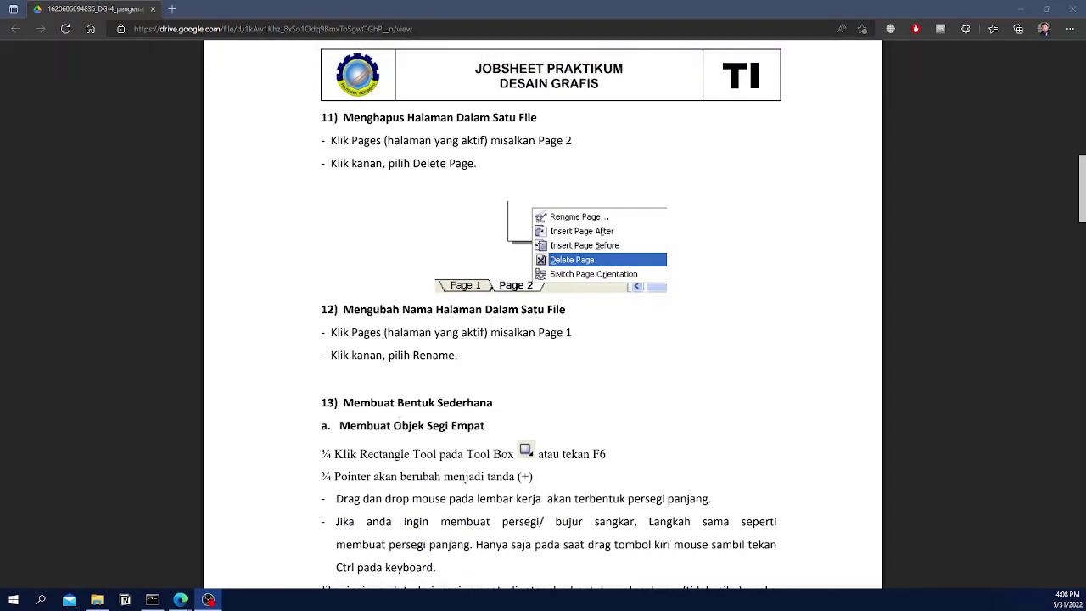
scroll(364, 404, "down", 1)
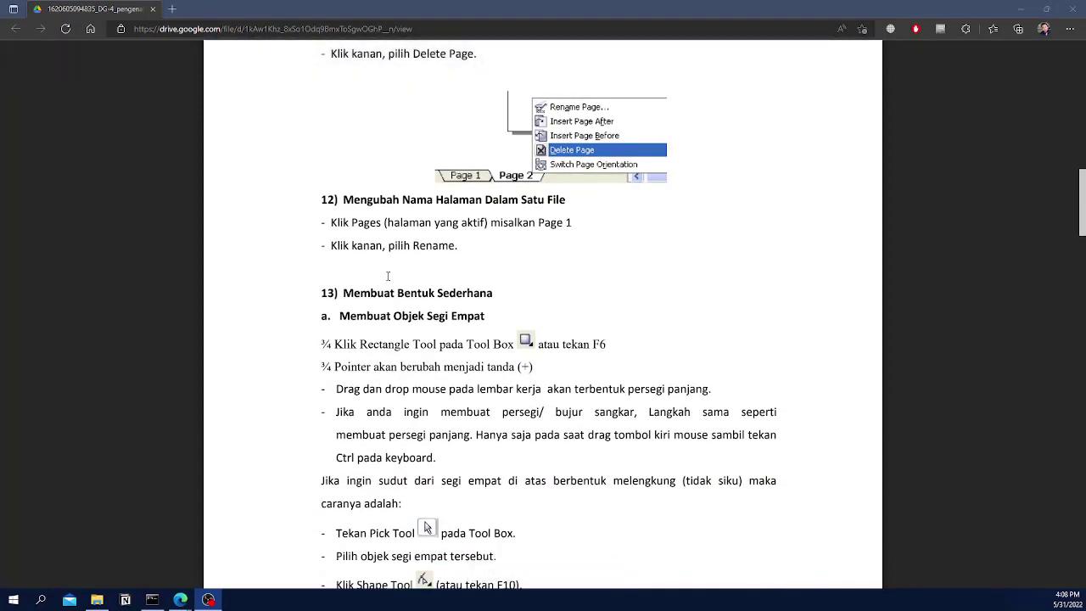
scroll(355, 301, "down", 4)
scroll(401, 144, "up", 1)
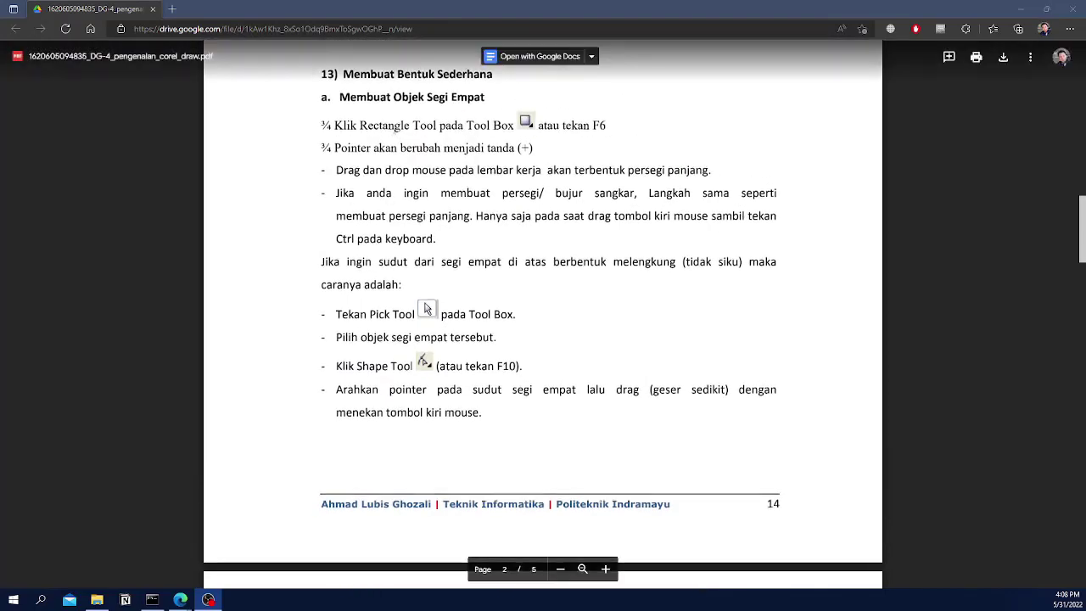
scroll(434, 199, "up", 1)
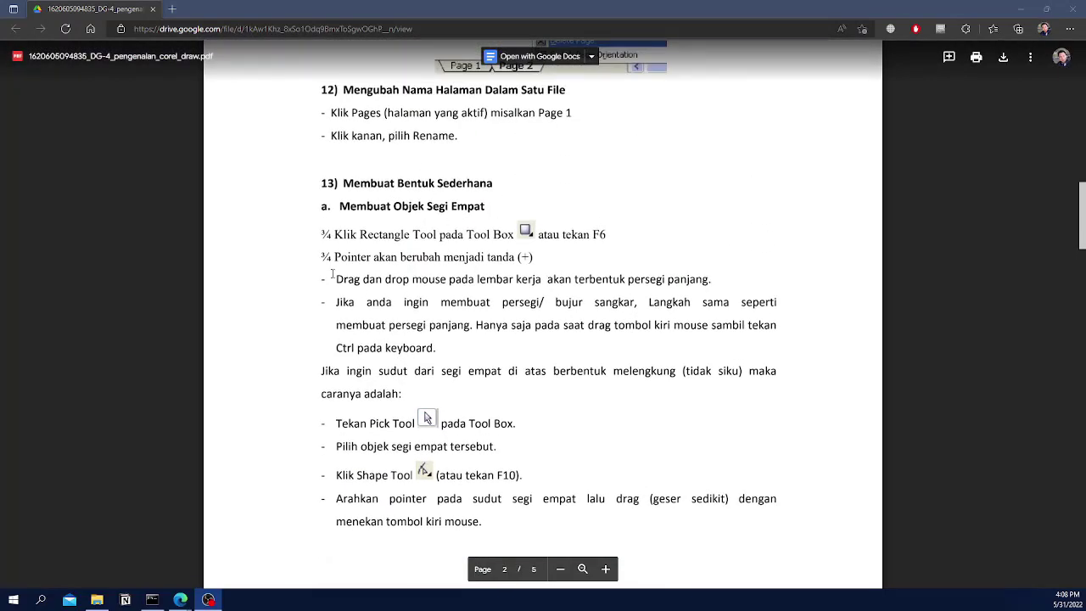
double_click(326, 232)
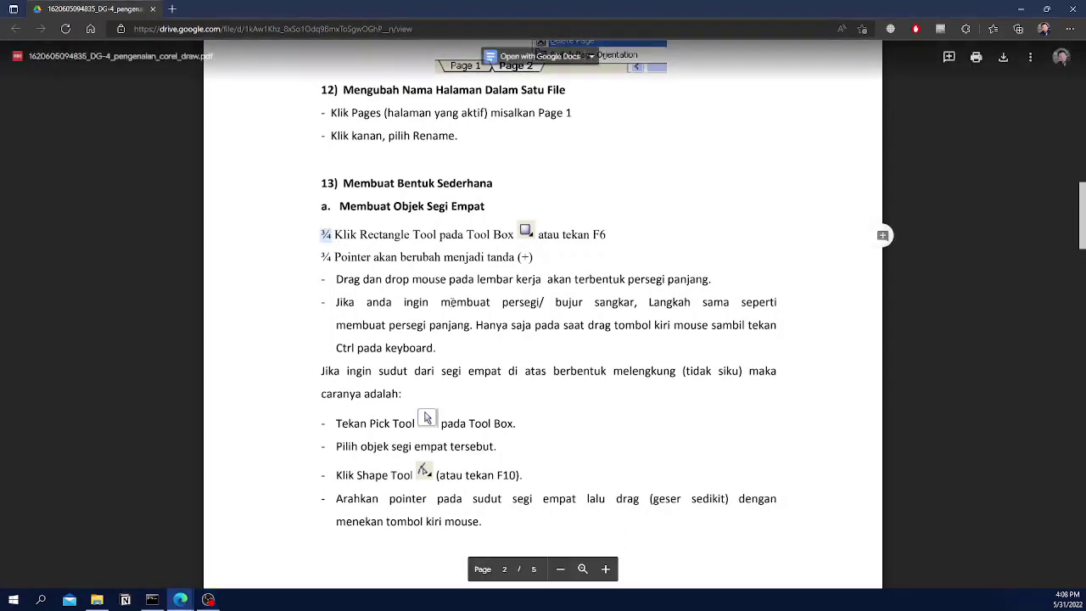
left_click(371, 247)
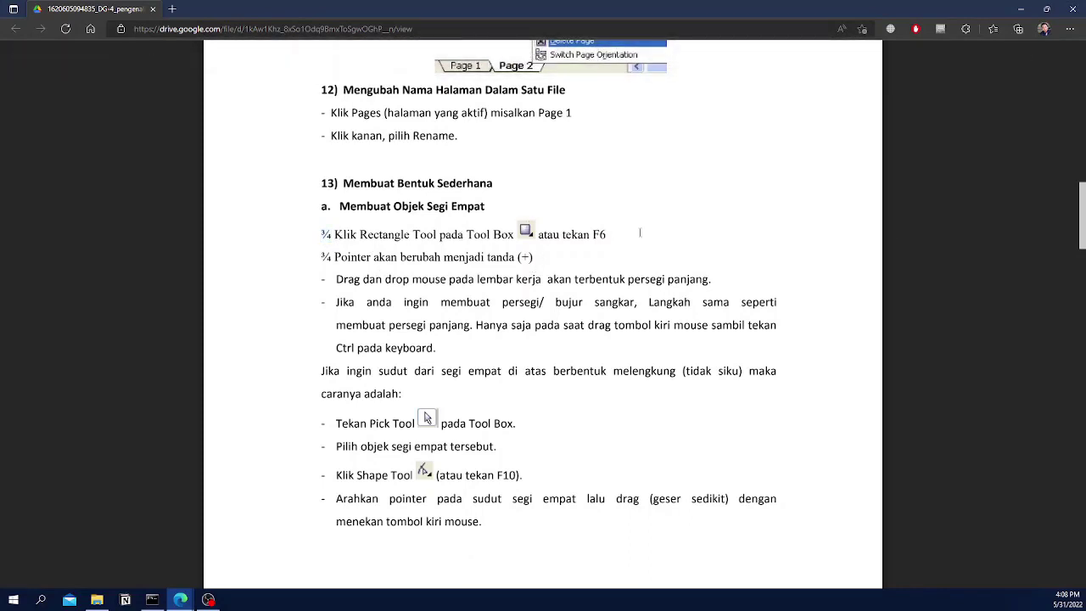
double_click(597, 235)
left_click_drag(466, 235, 514, 235)
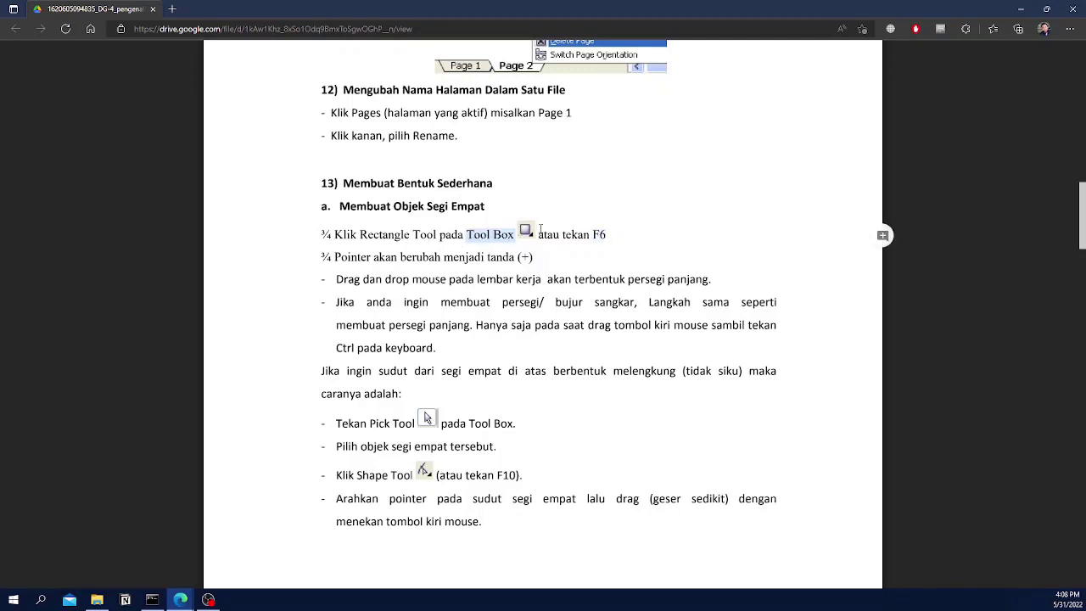
left_click(537, 230)
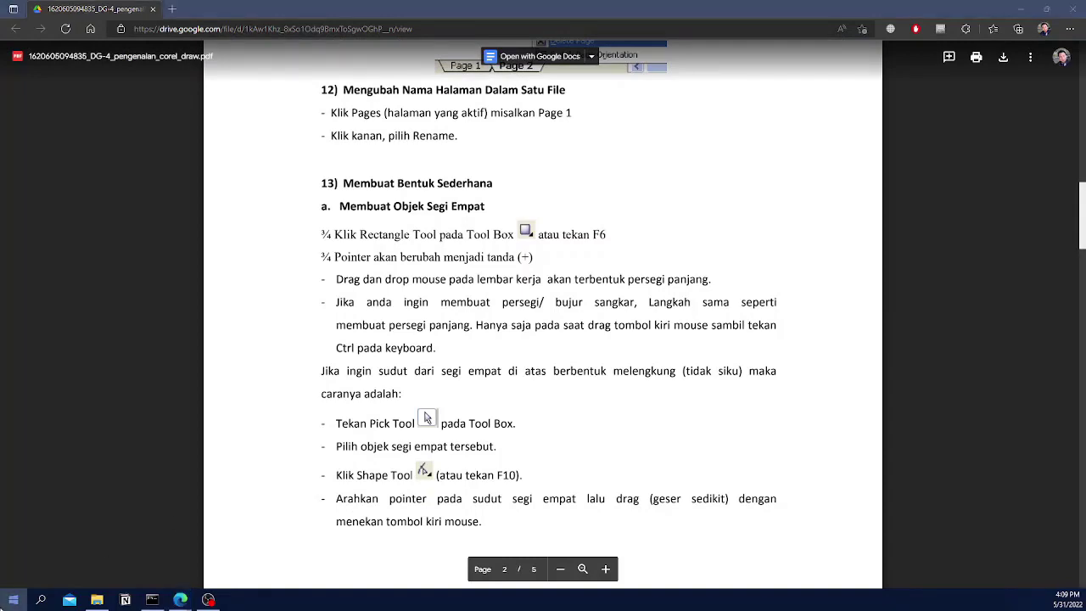
Launch CorelDRAW X7 and create a new one-page Letter document with the default settings.
left_click(14, 599)
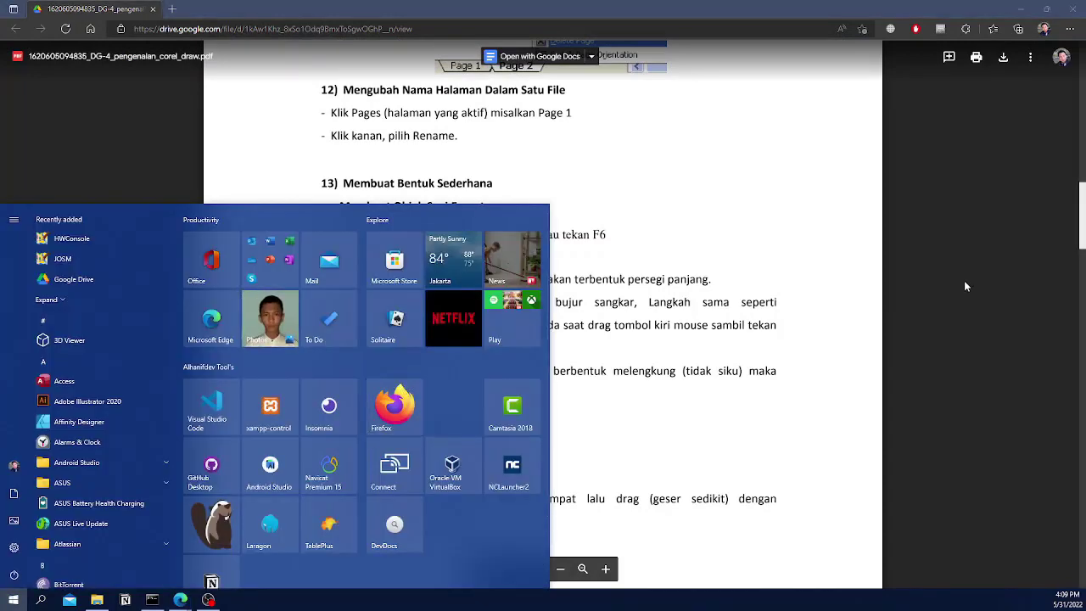
type("corel")
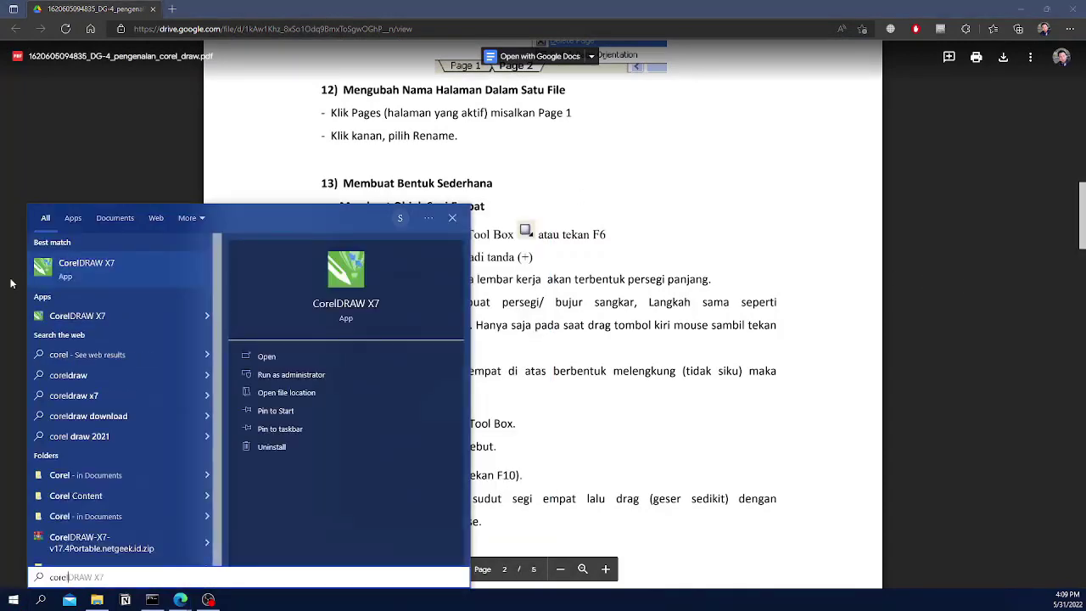
left_click(83, 277)
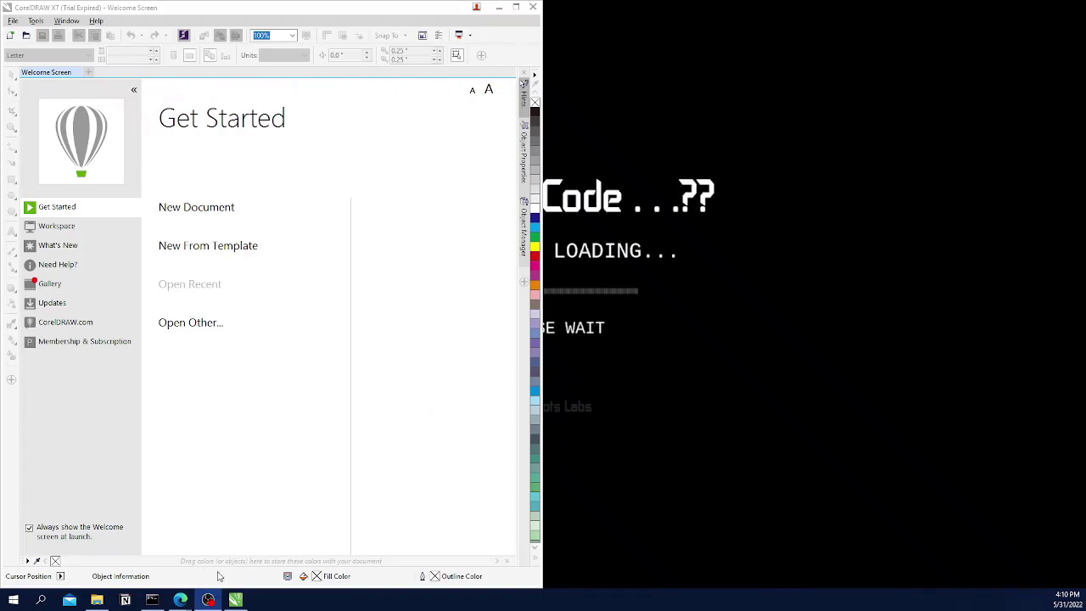
left_click(209, 218)
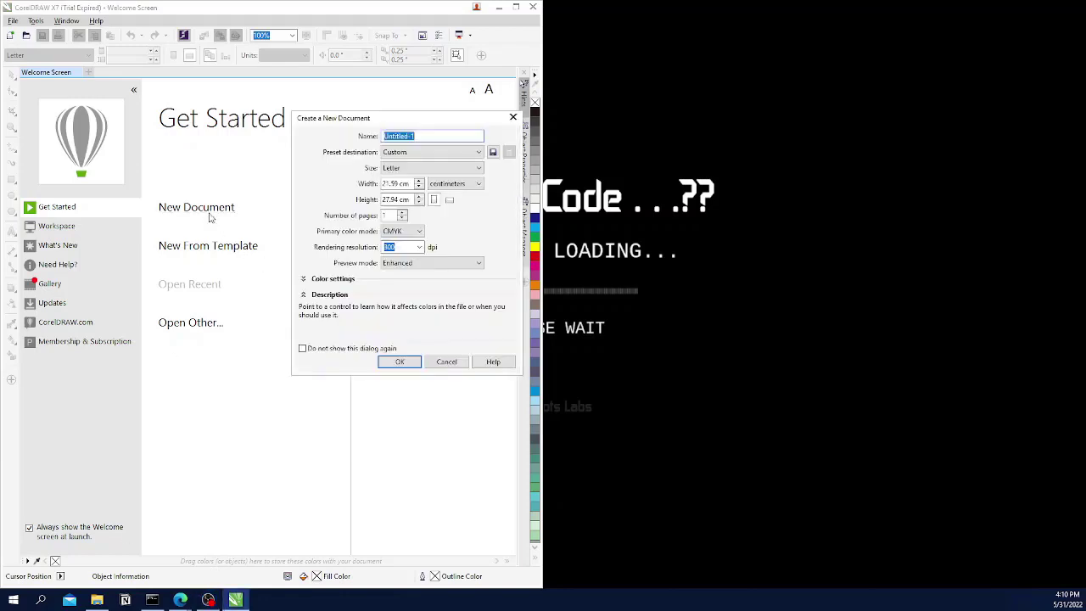
left_click(400, 362)
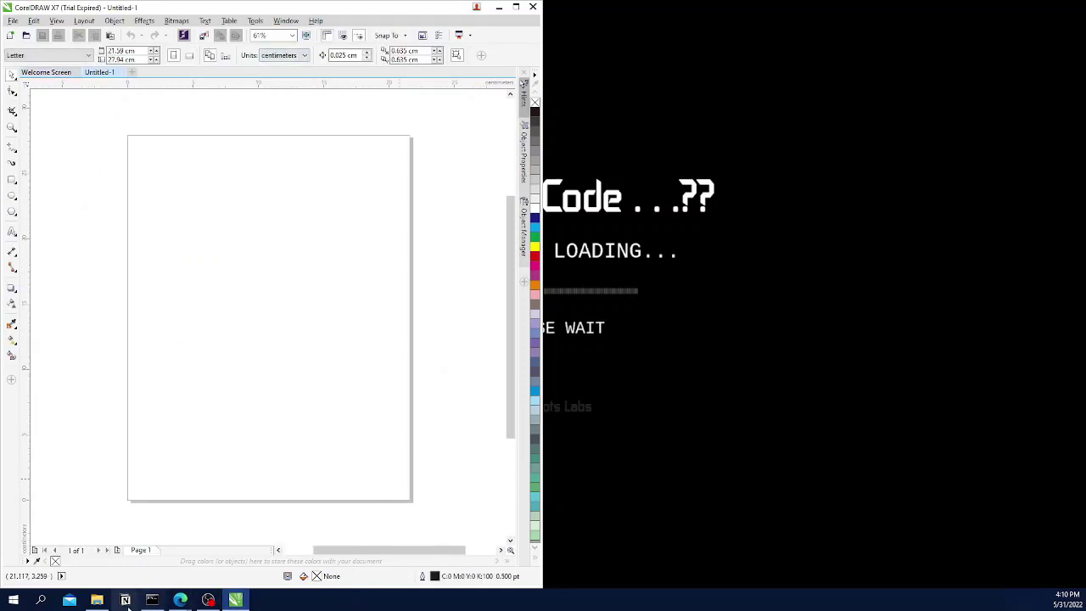
Arrange the jobsheet browser window beside CorelDRAW, narrowing the browser and widening the CorelDRAW window to share the screen.
mouse_move(174, 598)
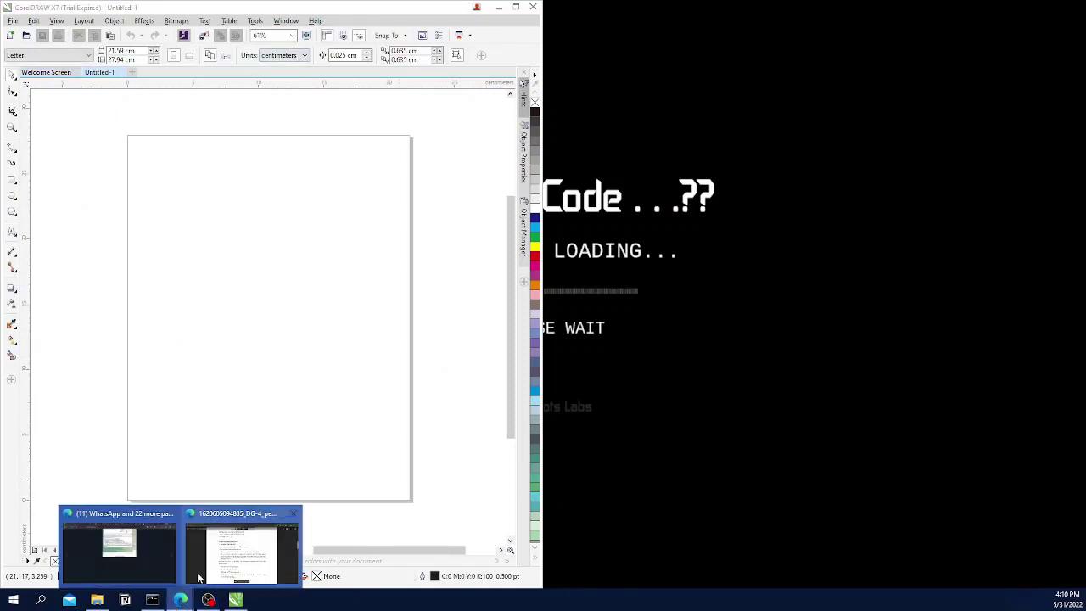
left_click(243, 551)
left_click_drag(373, 9, 999, 280)
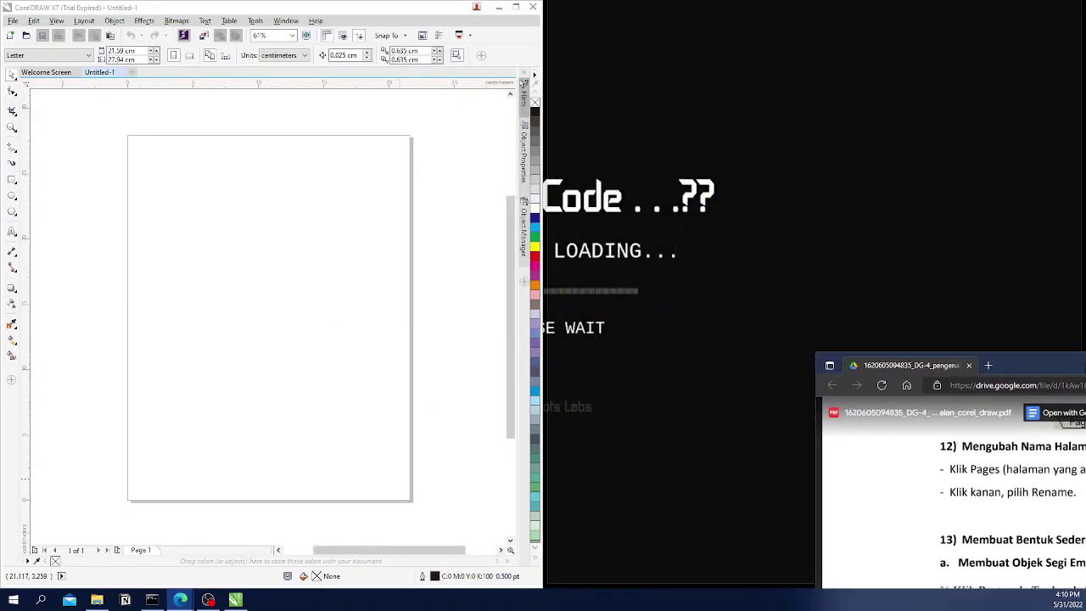
mouse_move(1084, 368)
left_mouse_down()
mouse_move(1075, 368)
mouse_move(1085, 368)
left_mouse_up()
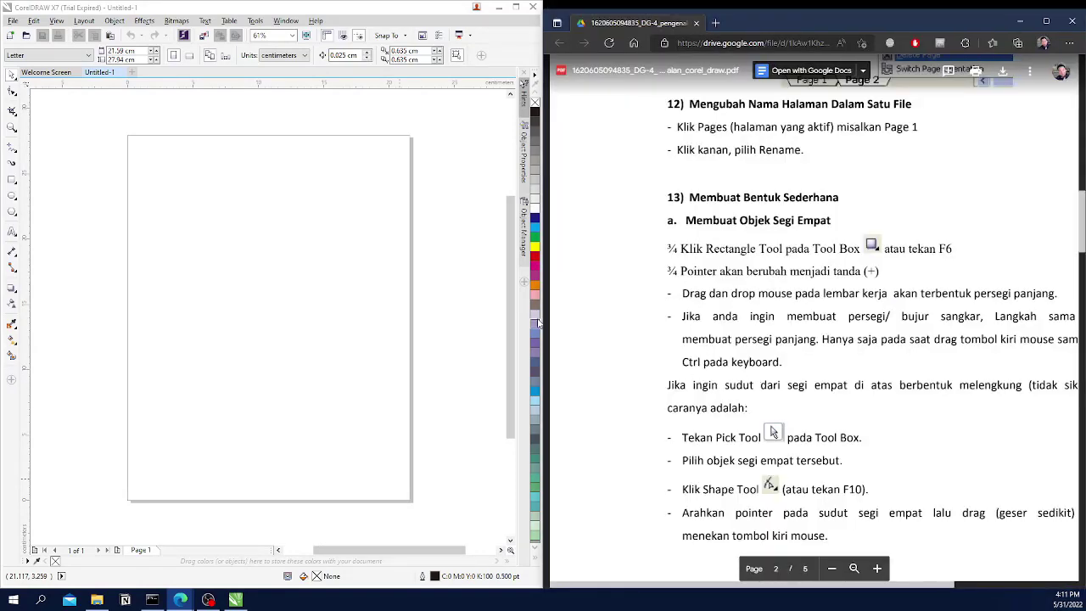
left_click_drag(538, 313, 611, 320)
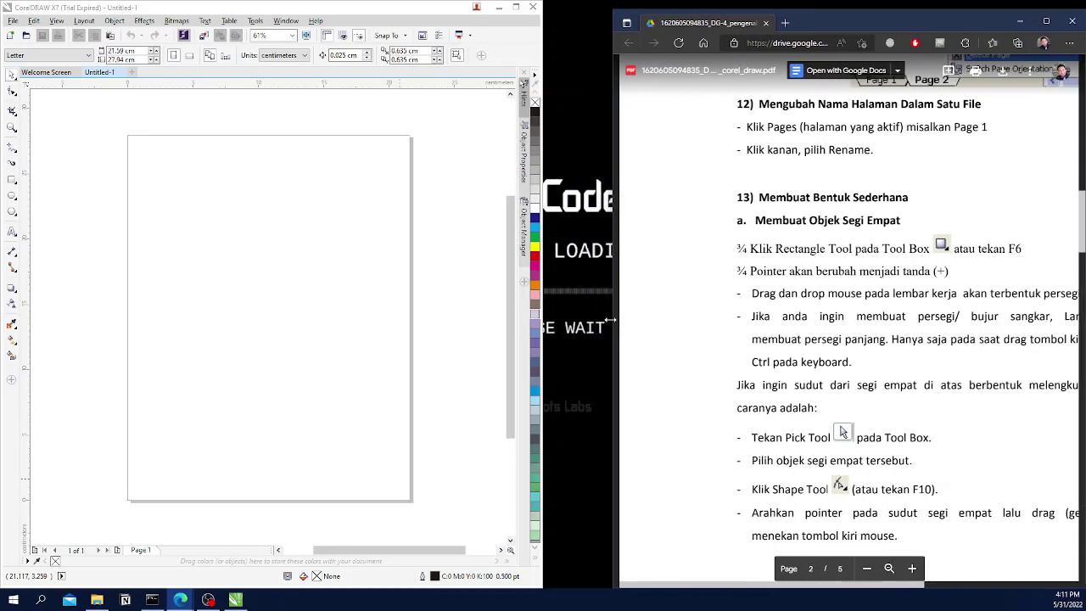
left_click_drag(540, 330, 615, 334)
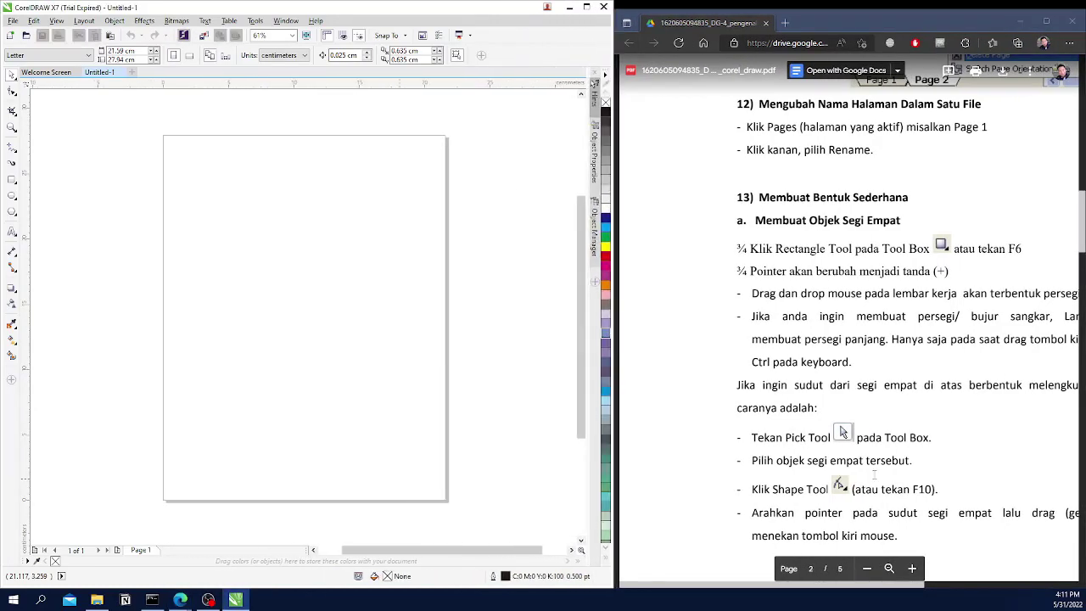
Reduce the jobsheet PDF's magnification until the full text width fits in its narrower window.
left_click(866, 568)
left_click(866, 575)
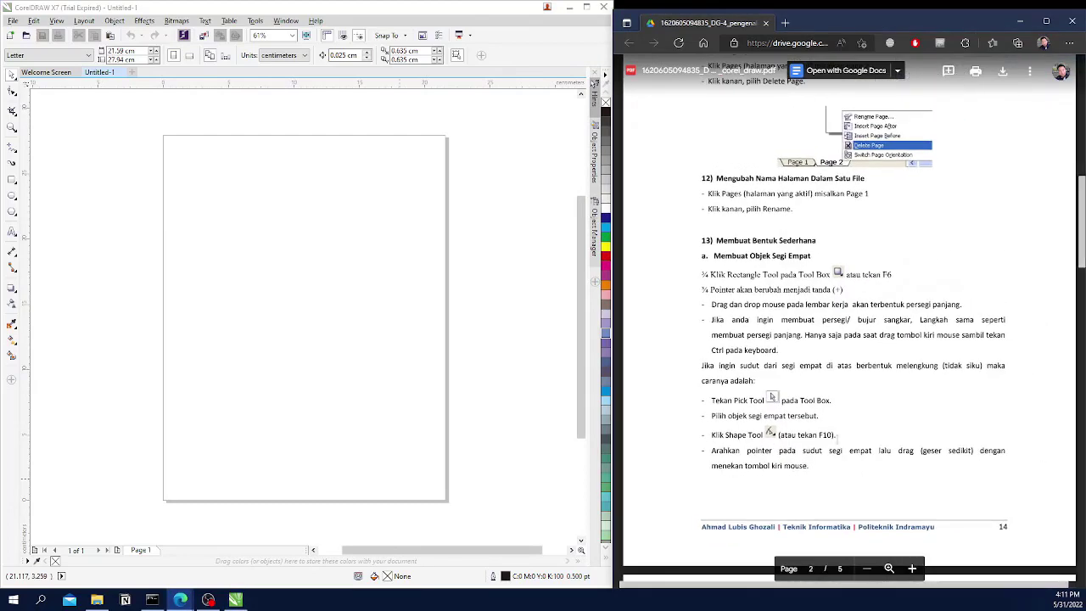
left_click(913, 569)
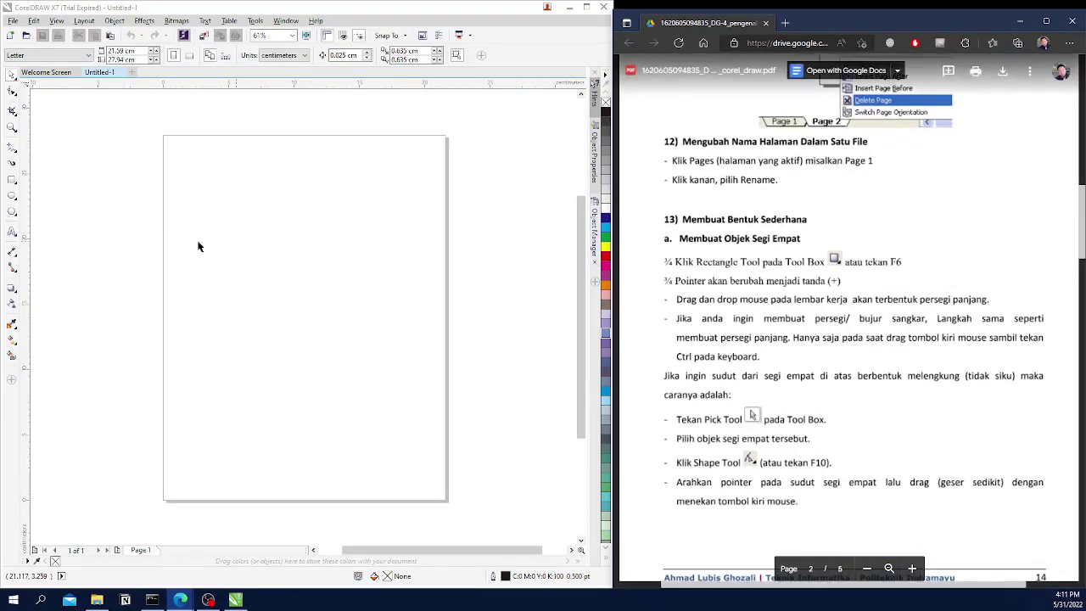
Draw a trial rectangle about 18 cm wide and 22.6 cm high on the page, and delete it.
left_click(12, 180)
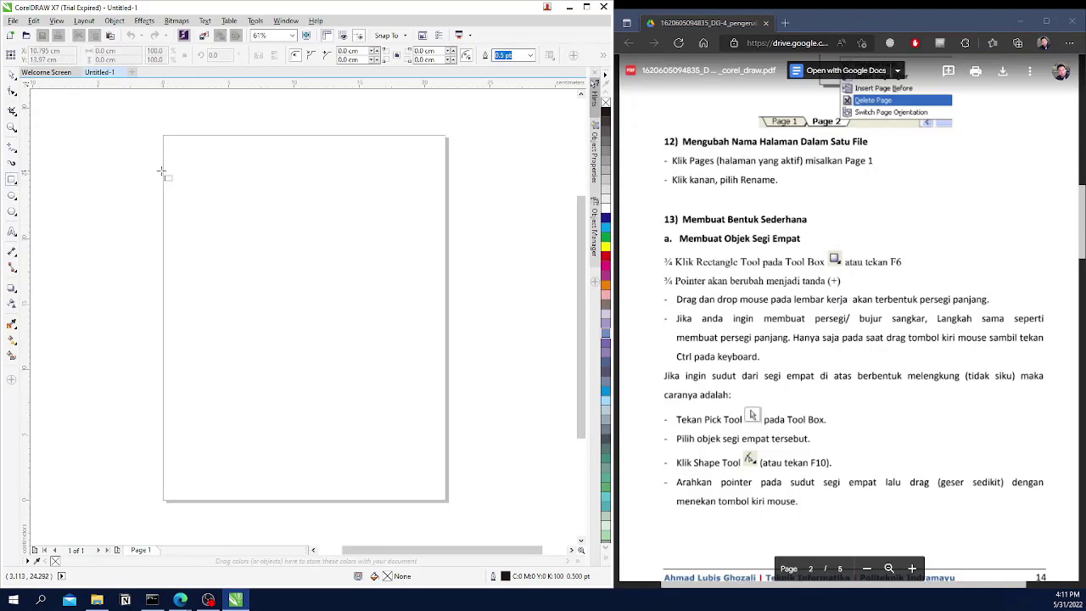
left_click_drag(184, 181, 422, 478)
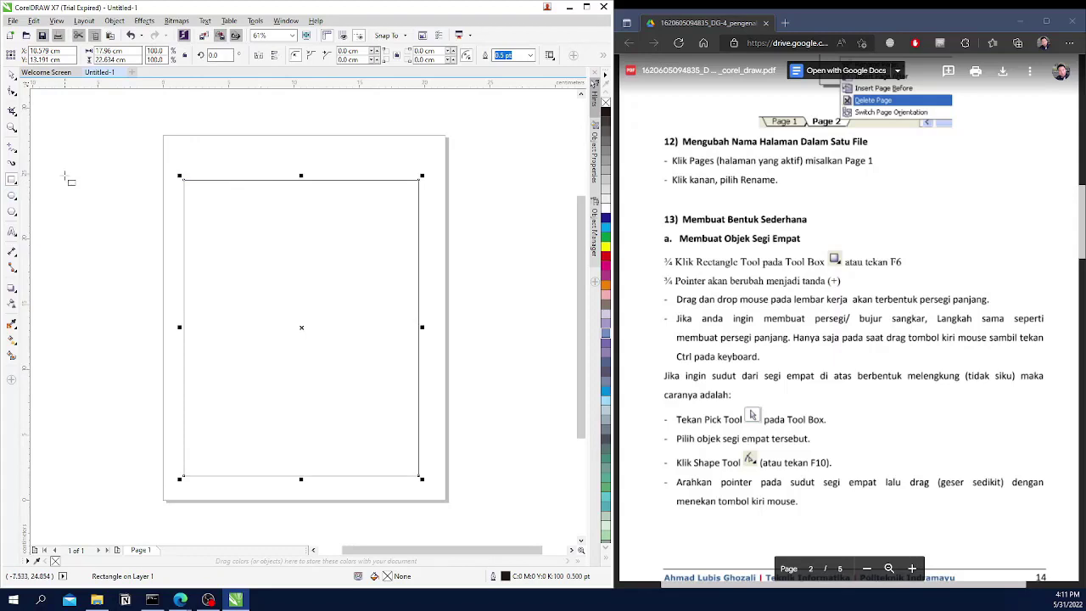
key("Delete")
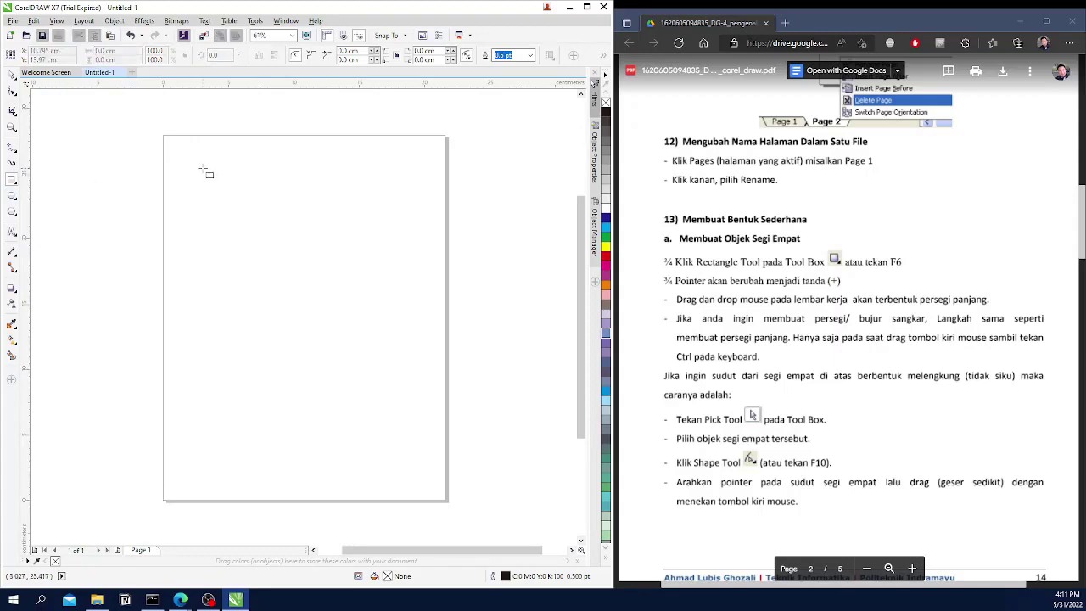
Draw a square of about 13.85 cm per side with the Rectangle Tool and move it toward the page's centre.
mouse_move(174, 167)
left_mouse_down()
mouse_move(207, 187)
mouse_move(193, 192)
mouse_move(274, 265)
mouse_move(337, 371)
mouse_move(404, 426)
mouse_move(237, 299)
mouse_move(213, 262)
mouse_move(356, 350)
left_mouse_up()
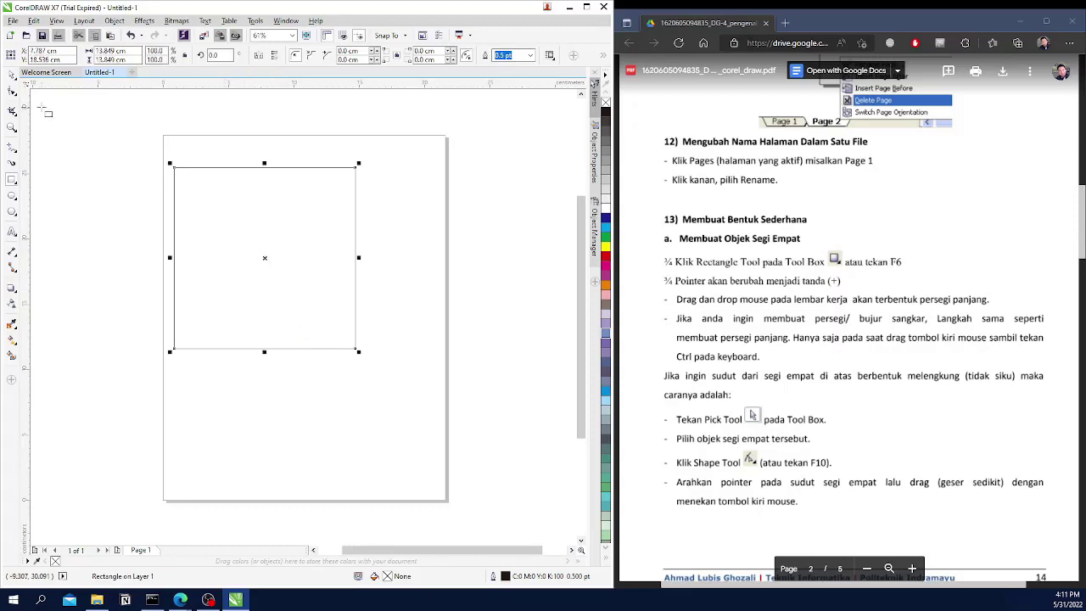
left_click(12, 74)
left_click_drag(226, 227, 324, 264)
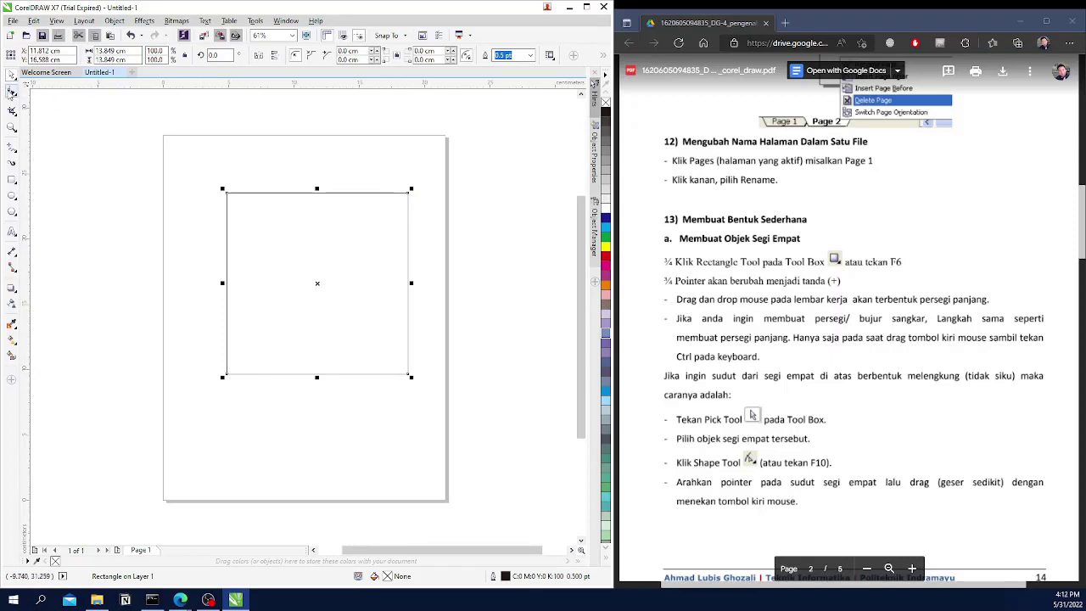
Round all four corners of the square to a radius of about 1.04 cm with the Shape Tool.
left_click(11, 92)
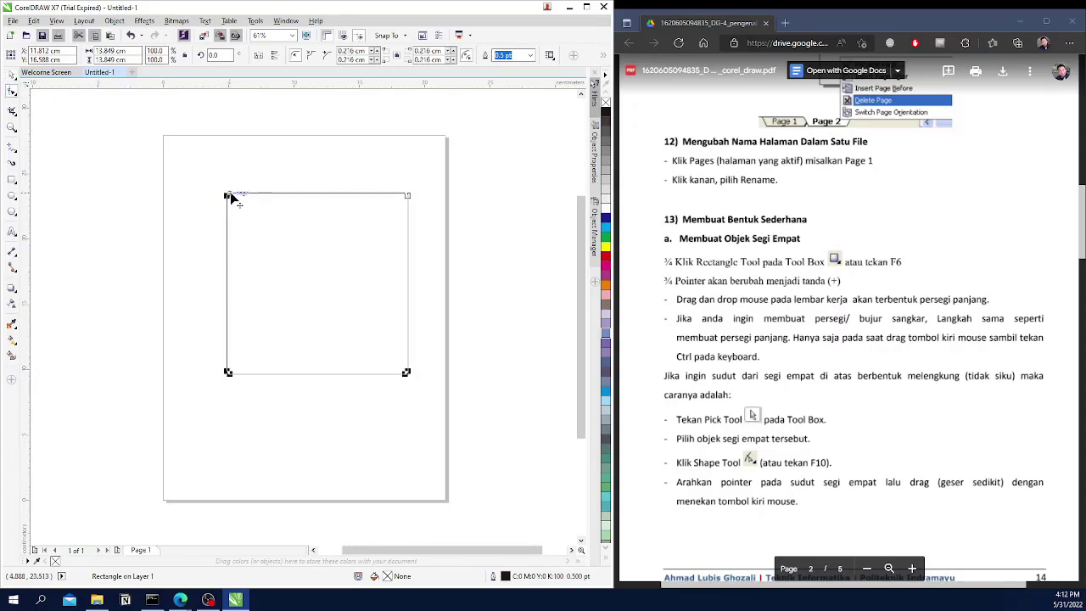
mouse_move(227, 197)
left_mouse_down()
mouse_move(316, 194)
mouse_move(319, 216)
mouse_move(237, 223)
mouse_move(236, 212)
left_mouse_up()
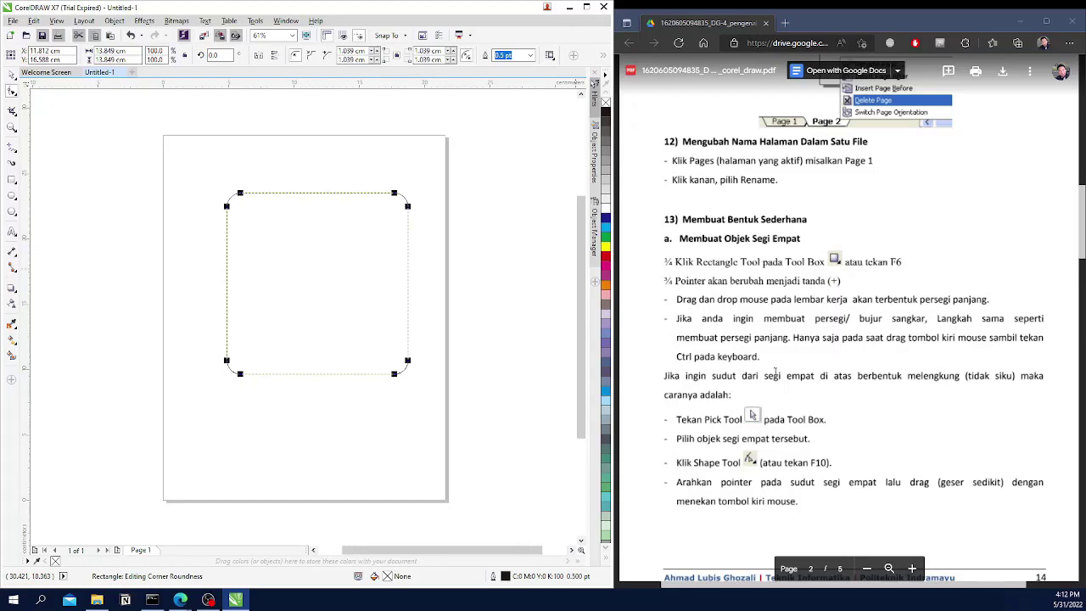
Scale the rounded square down to about 7.1 cm per side and move it off the page, beside its upper right corner.
scroll(767, 426, "down", 6)
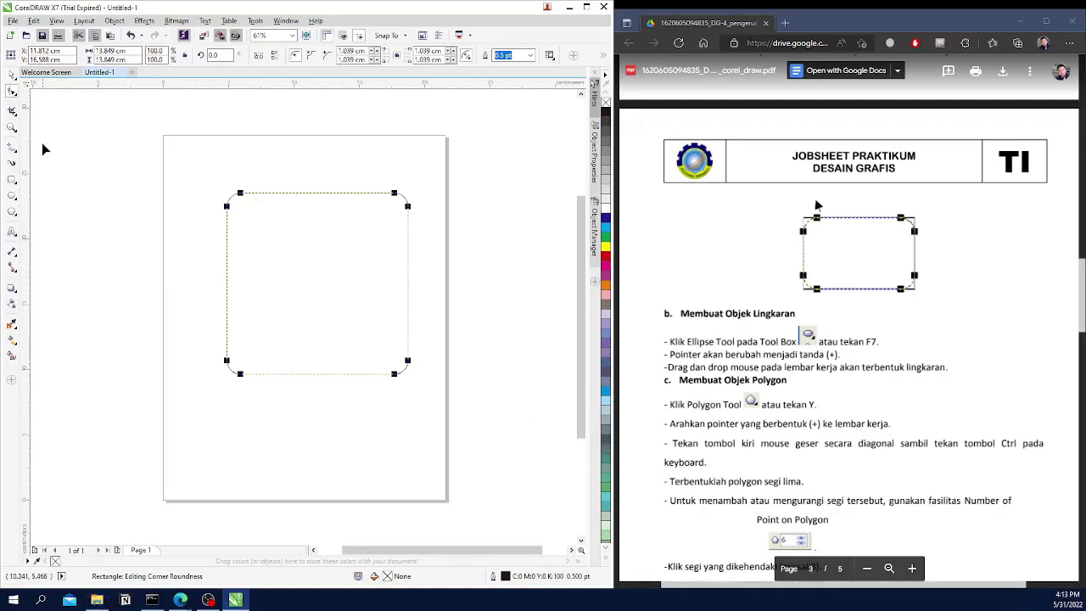
left_click(12, 76)
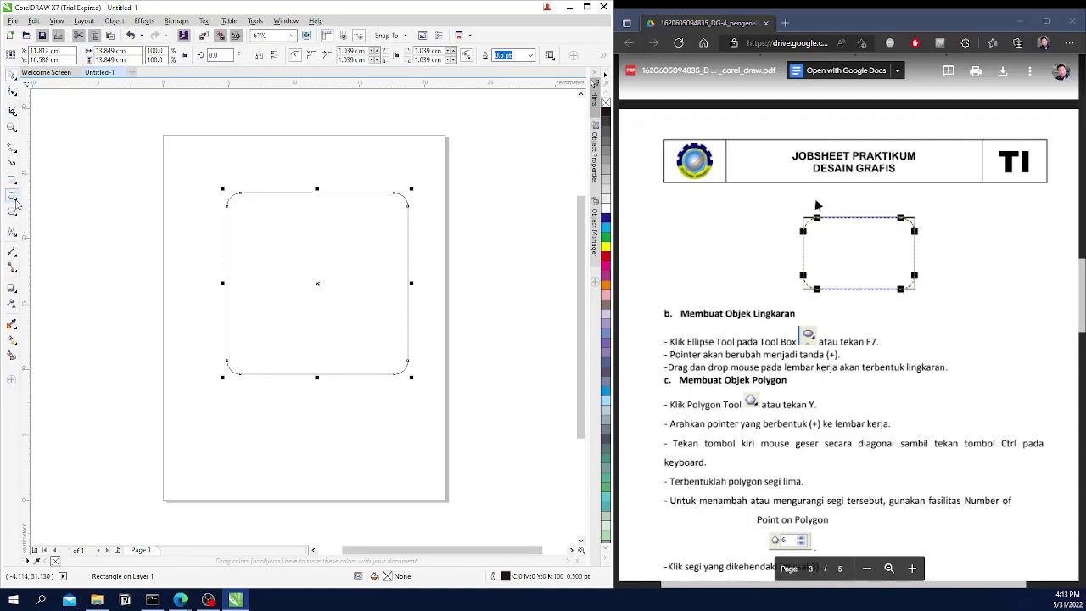
left_click(334, 250)
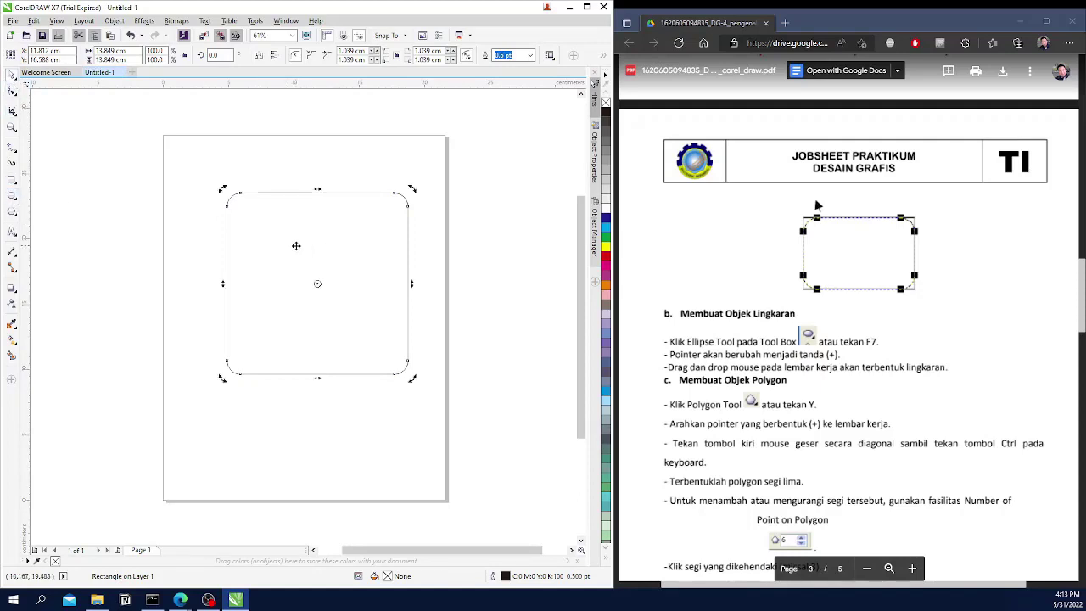
left_click_drag(297, 246, 307, 244)
left_click_drag(422, 183, 558, 139)
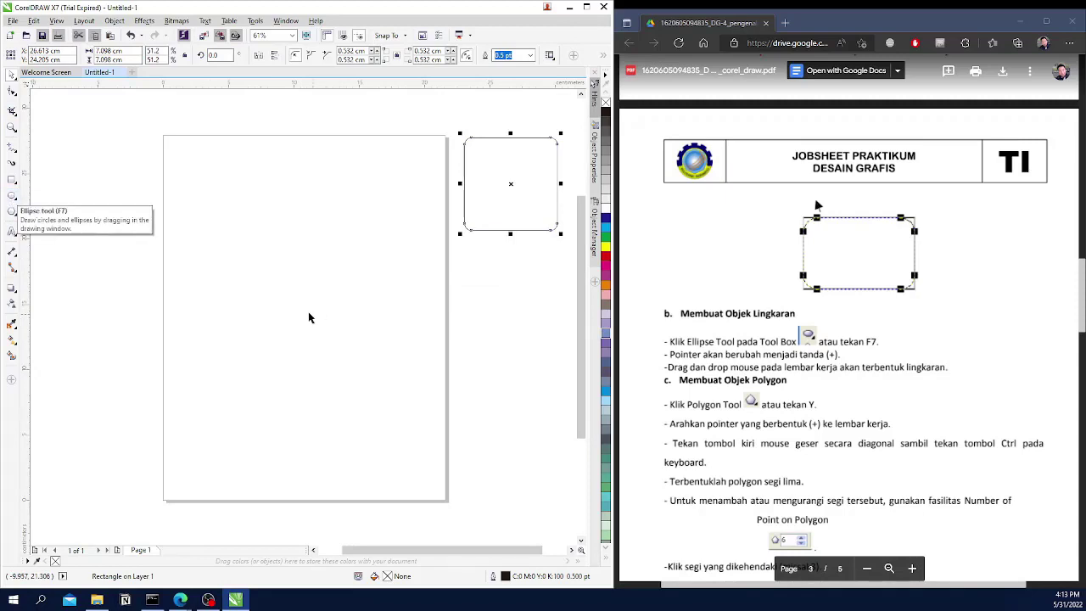
Draw a trial ellipse about 15 cm wide and 14.1 cm high with the Ellipse Tool, and undo it.
key("F7")
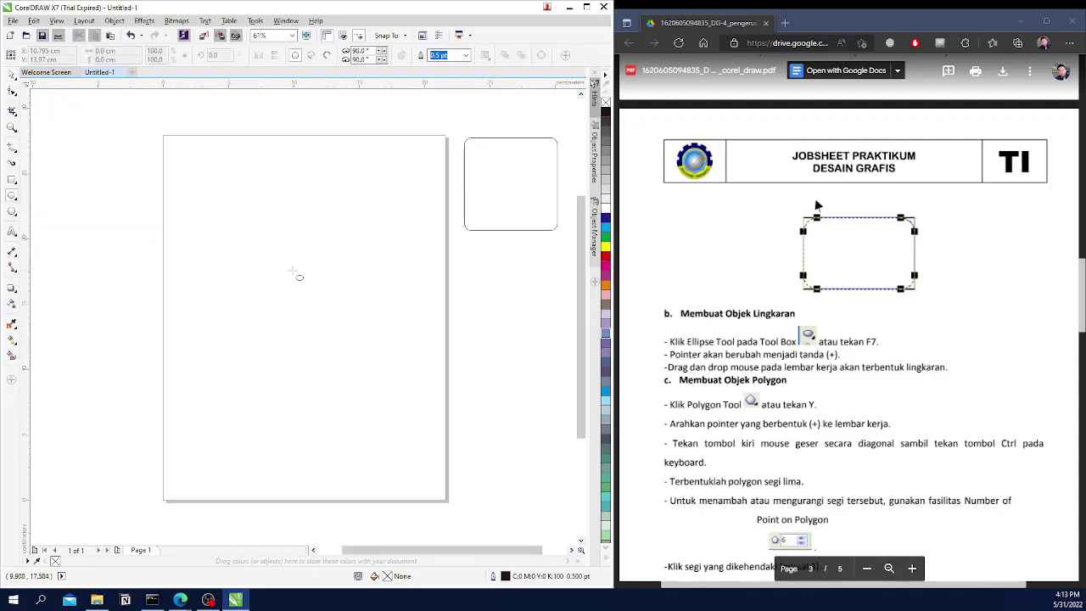
key("F6")
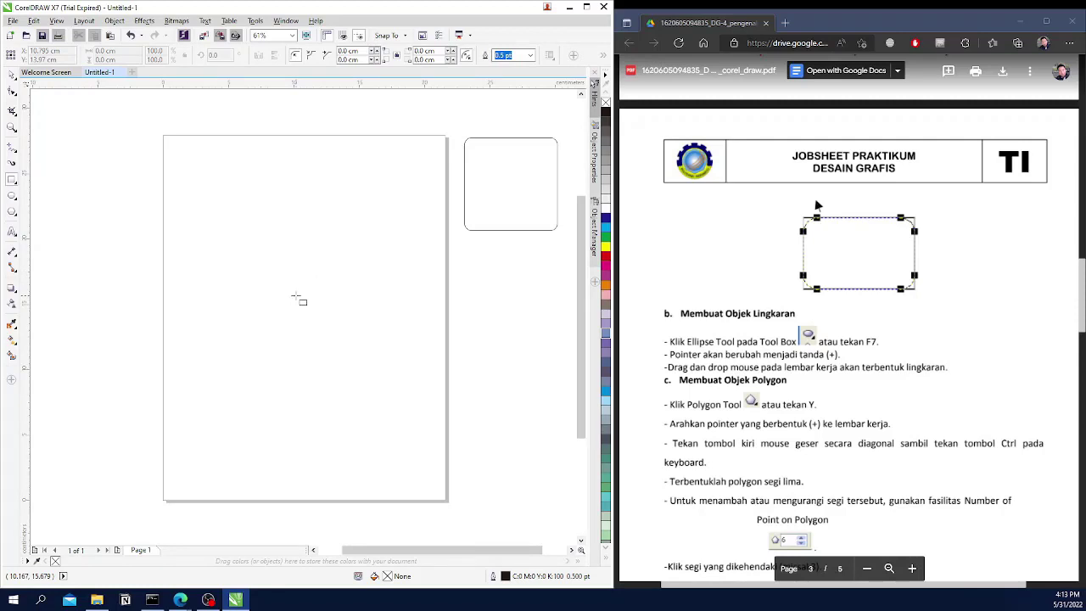
key("F7")
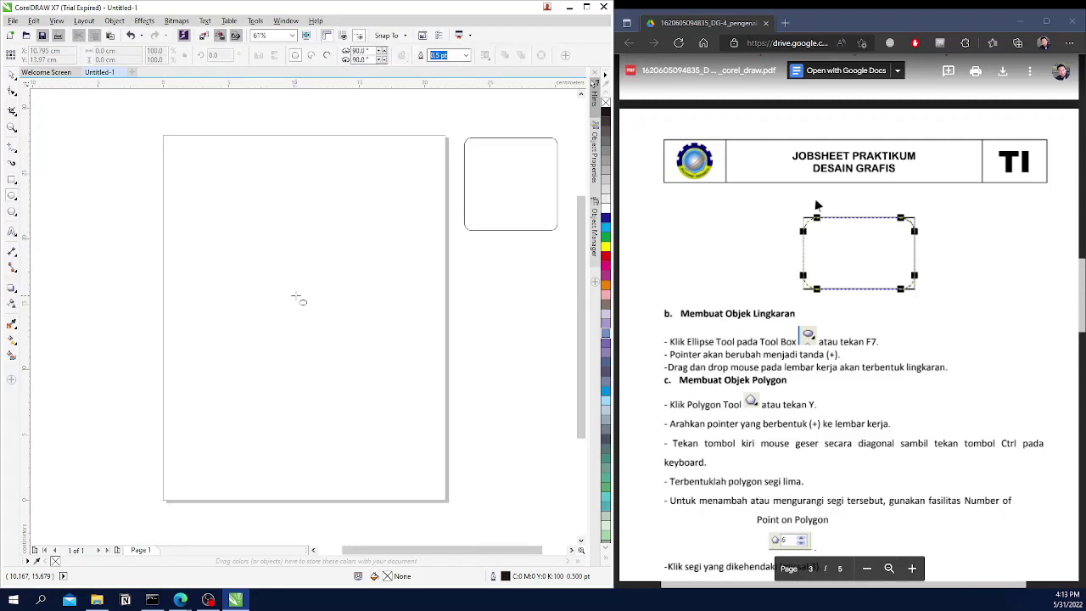
key("F8")
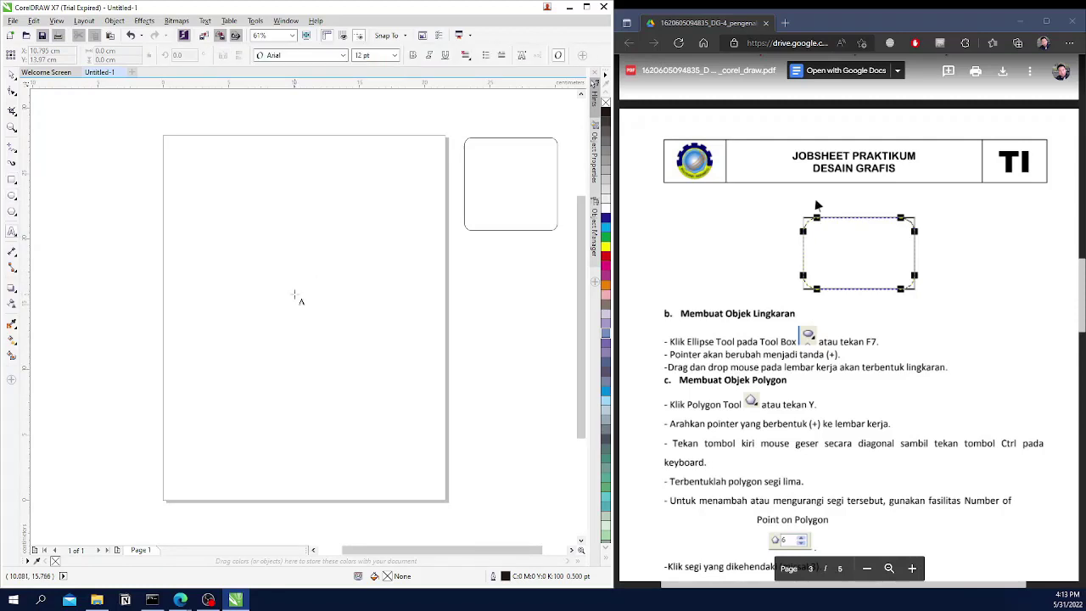
key("F7")
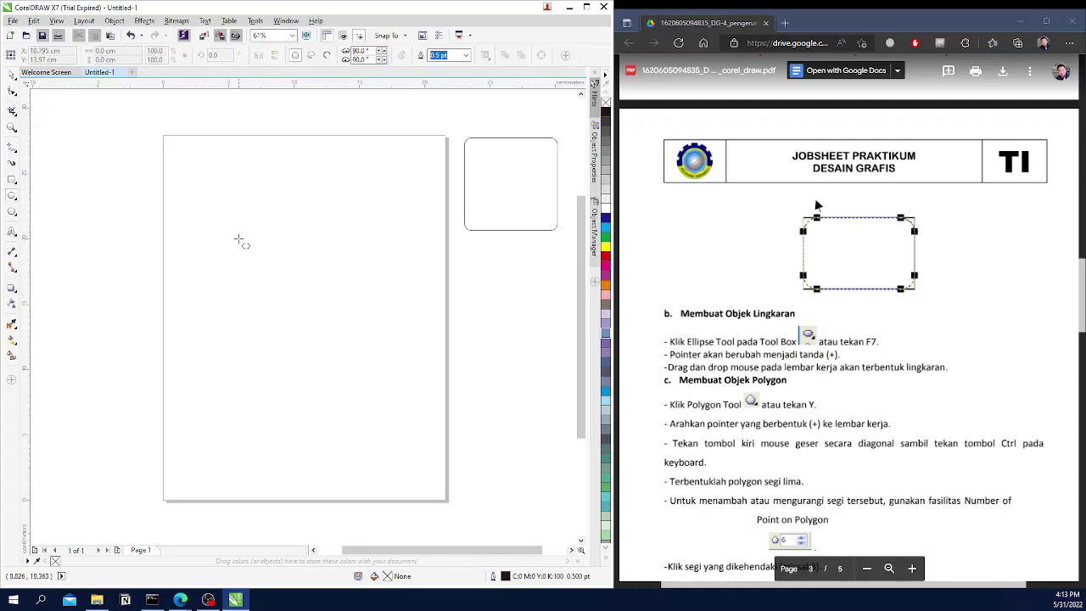
left_click_drag(213, 220, 412, 406)
scroll(723, 417, "down", 3)
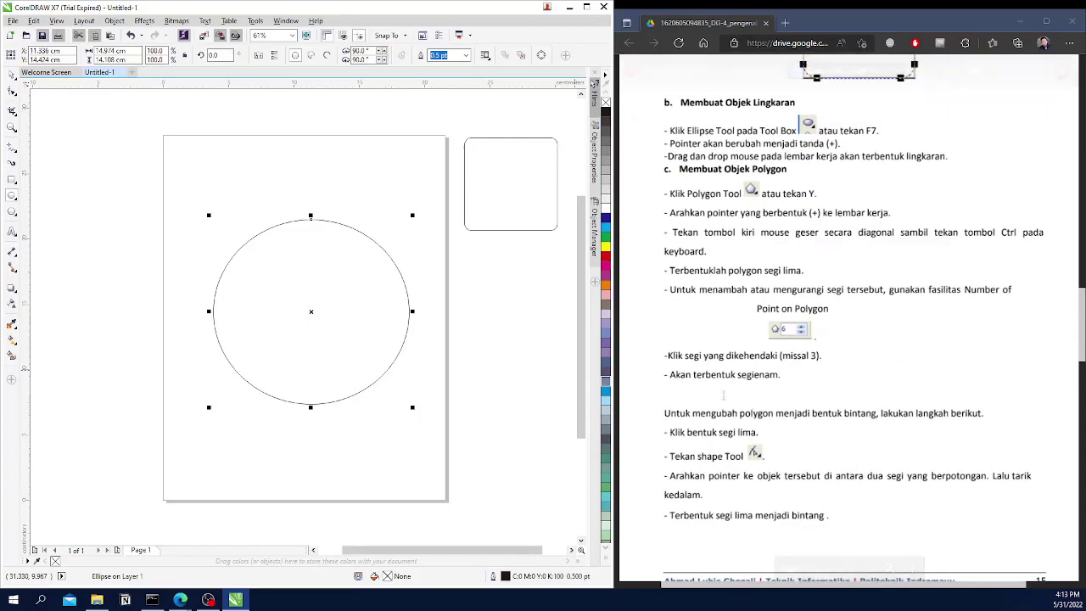
scroll(743, 373, "up", 2)
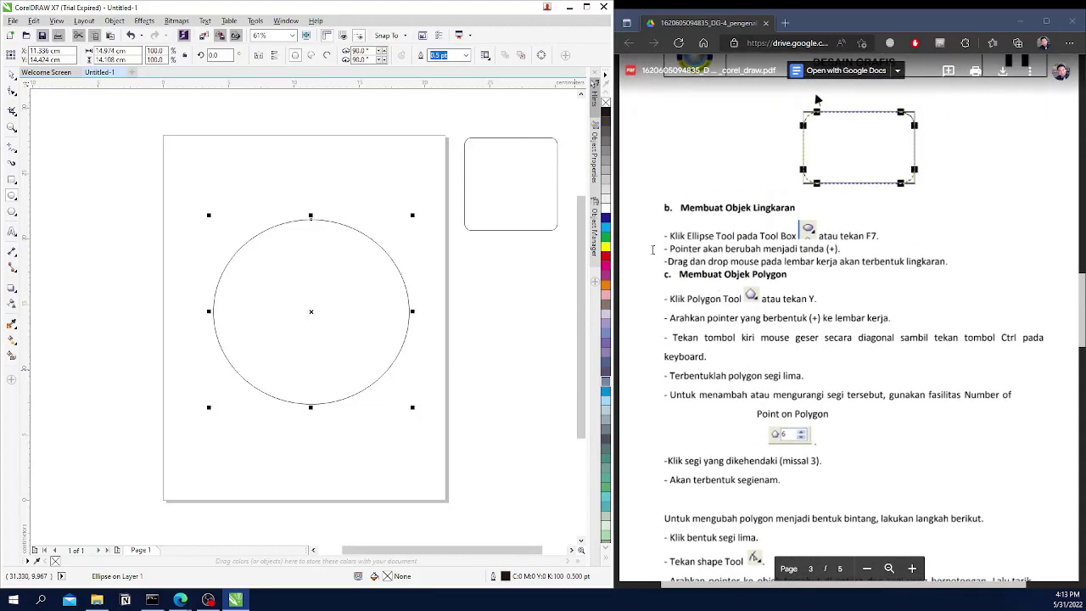
left_click(348, 308)
left_click_drag(348, 309, 328, 300)
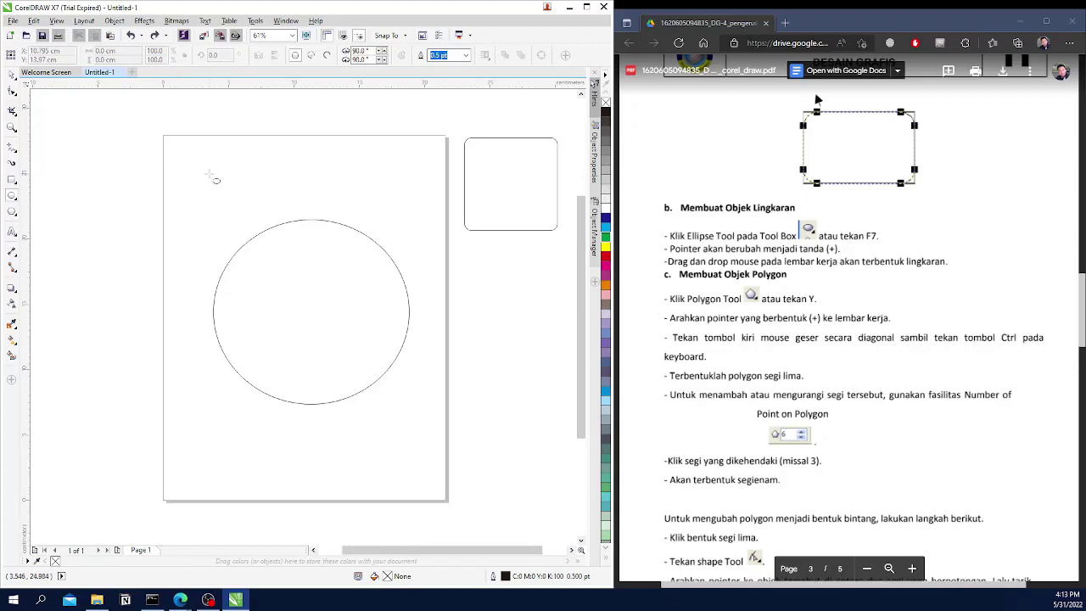
key("ctrl+z")
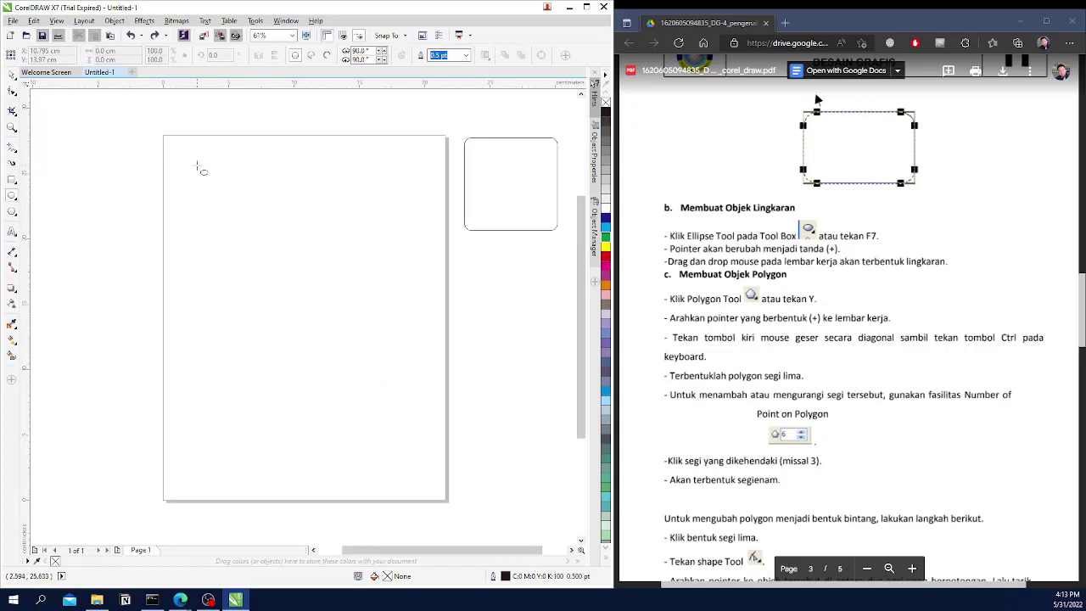
Draw a circle about 9.4 cm across on the upper part of the page and reshape it into a 270-degree pie with the Shape Tool.
mouse_move(192, 169)
left_mouse_down()
mouse_move(203, 181)
mouse_move(177, 249)
mouse_move(198, 245)
mouse_move(205, 300)
mouse_move(428, 407)
mouse_move(241, 358)
mouse_move(253, 319)
mouse_move(248, 389)
mouse_move(250, 346)
mouse_move(259, 419)
mouse_move(219, 291)
left_mouse_up()
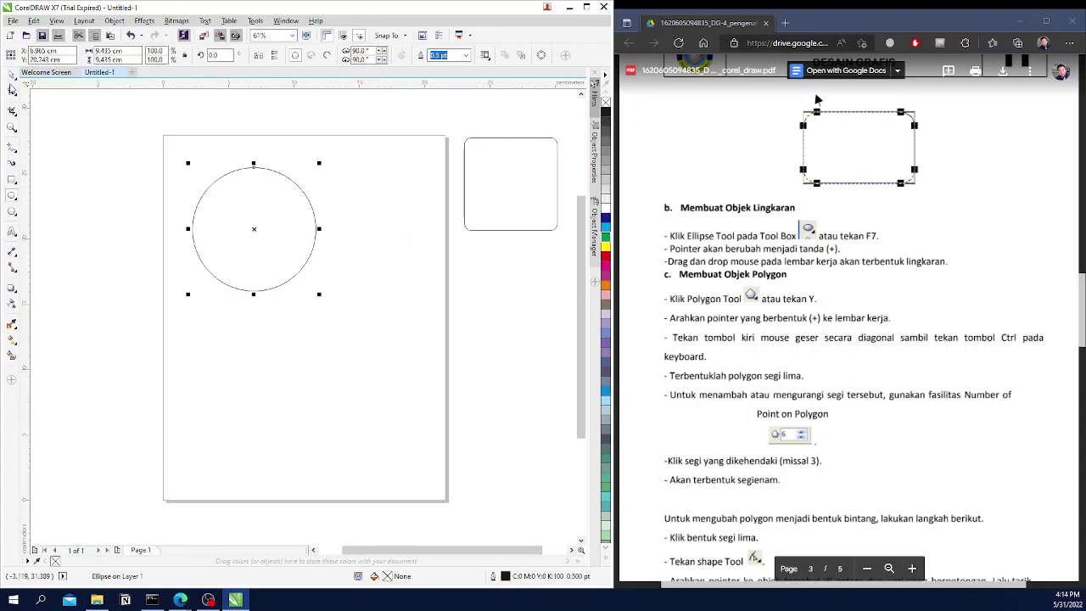
left_click(13, 90)
left_click_drag(254, 168, 315, 230)
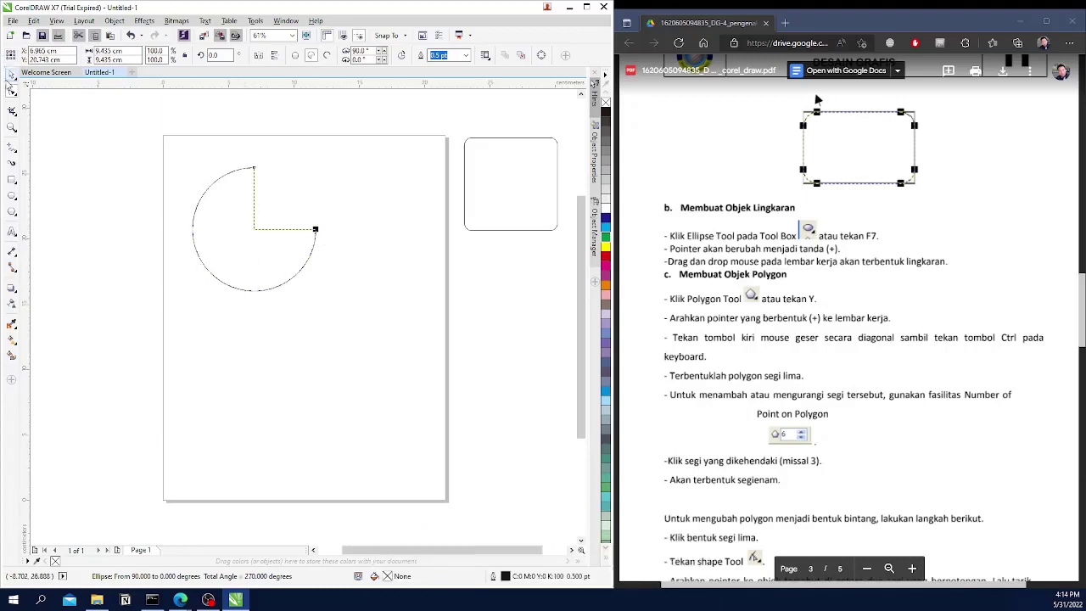
Move the pie shape off the page to sit beneath the rounded square.
left_click(12, 75)
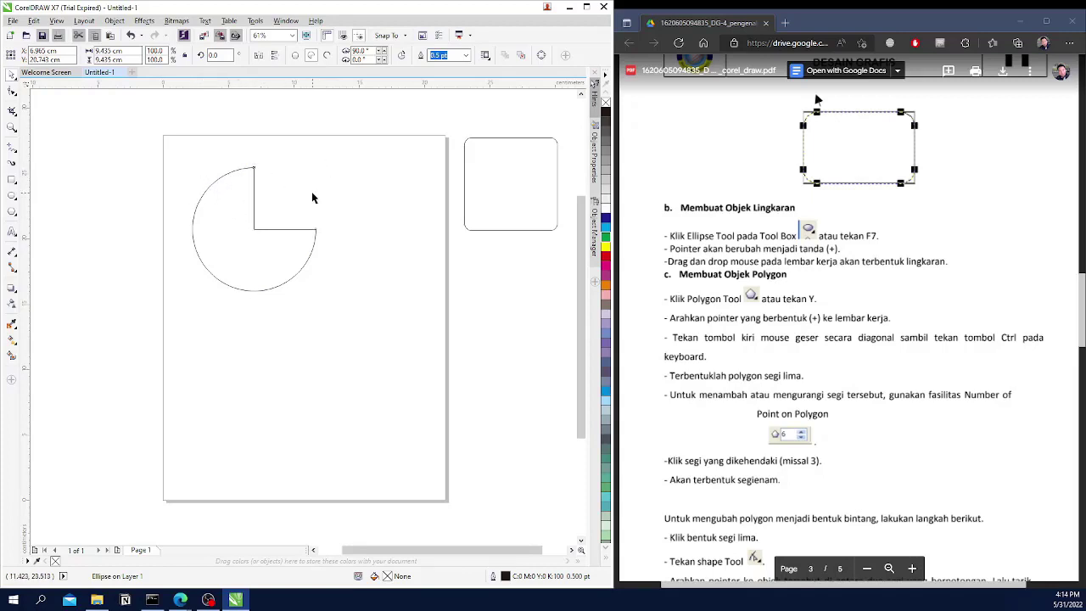
left_click(269, 223)
left_click_drag(251, 272, 504, 345)
left_click(496, 198)
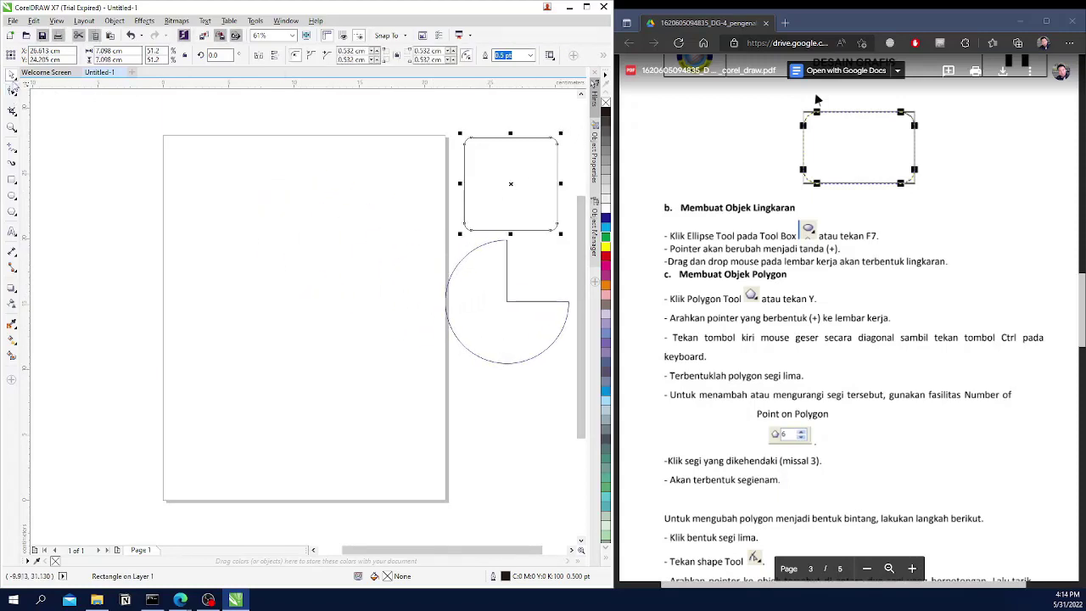
right_click(15, 78)
left_click(13, 76)
left_click(17, 81)
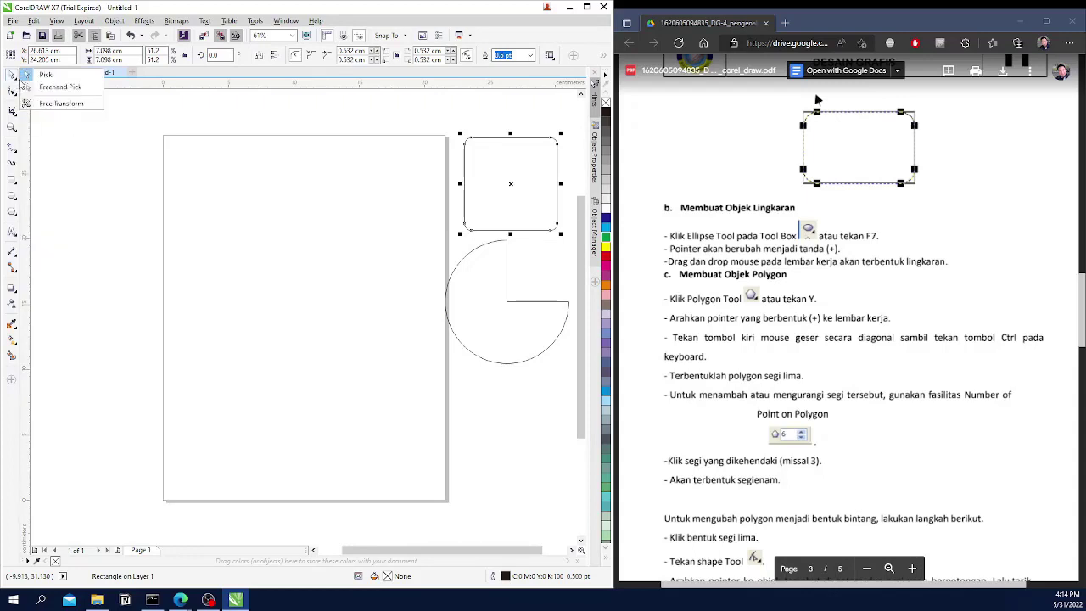
left_click(69, 214)
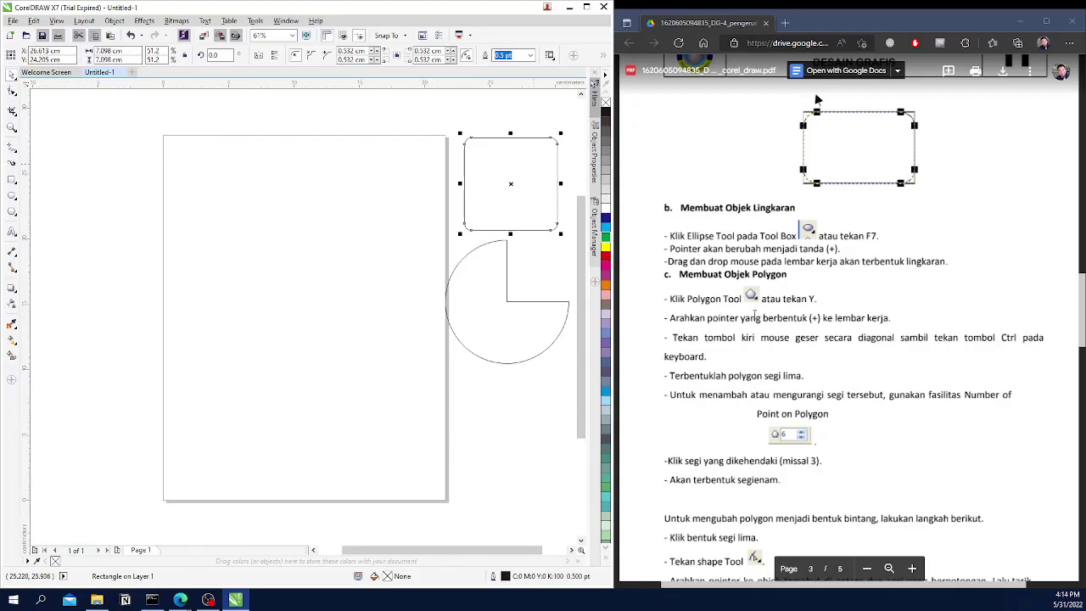
left_click(830, 298)
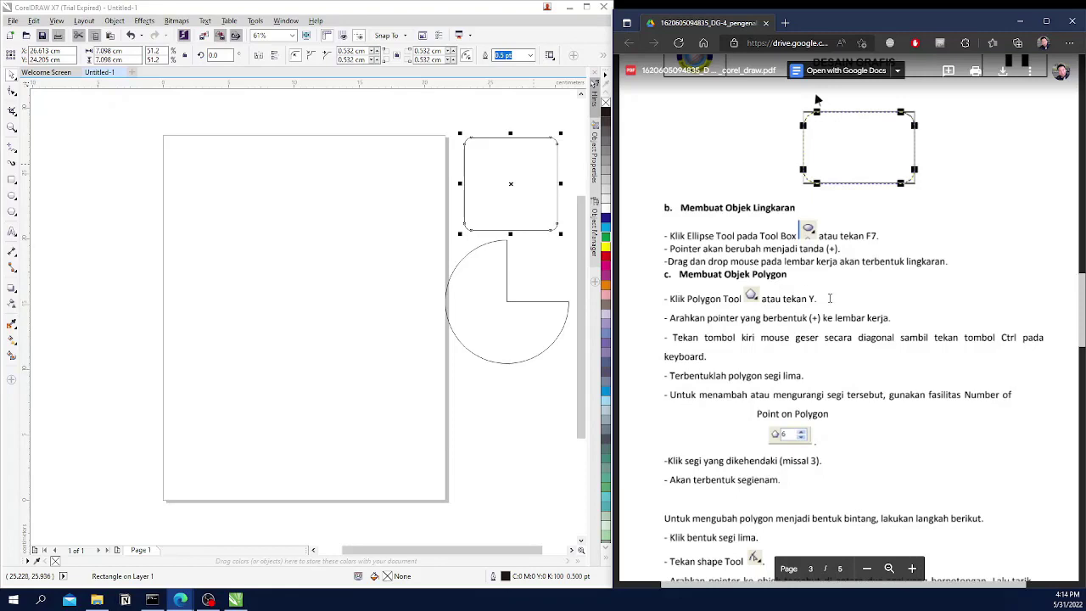
Draw a polygon about 9.4 cm wide and 7.5 cm high near the page's upper left corner and set it to 6 sides.
left_click(12, 214)
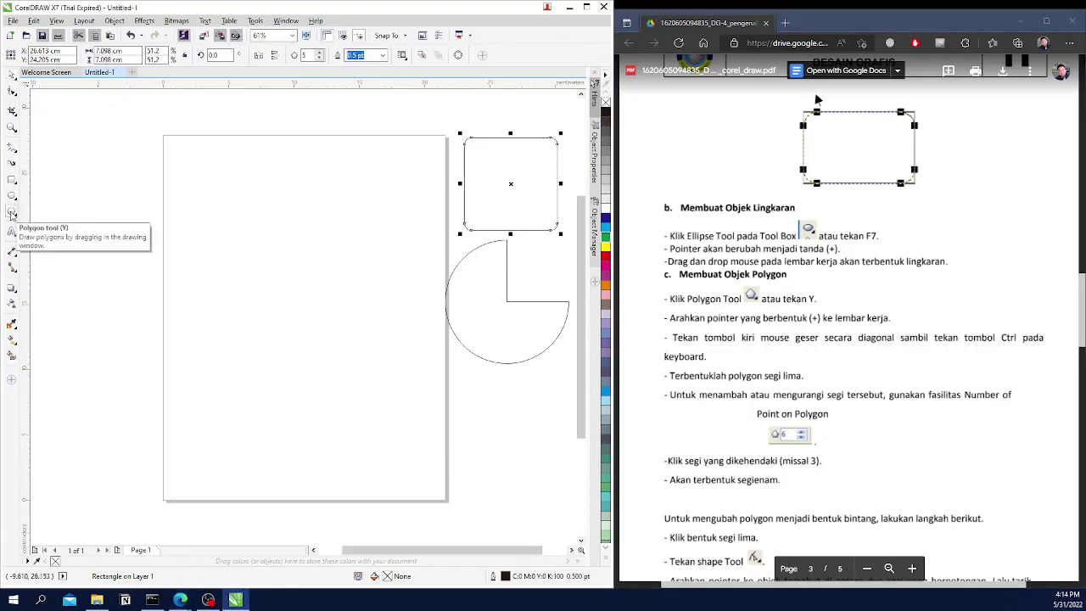
left_click(200, 188)
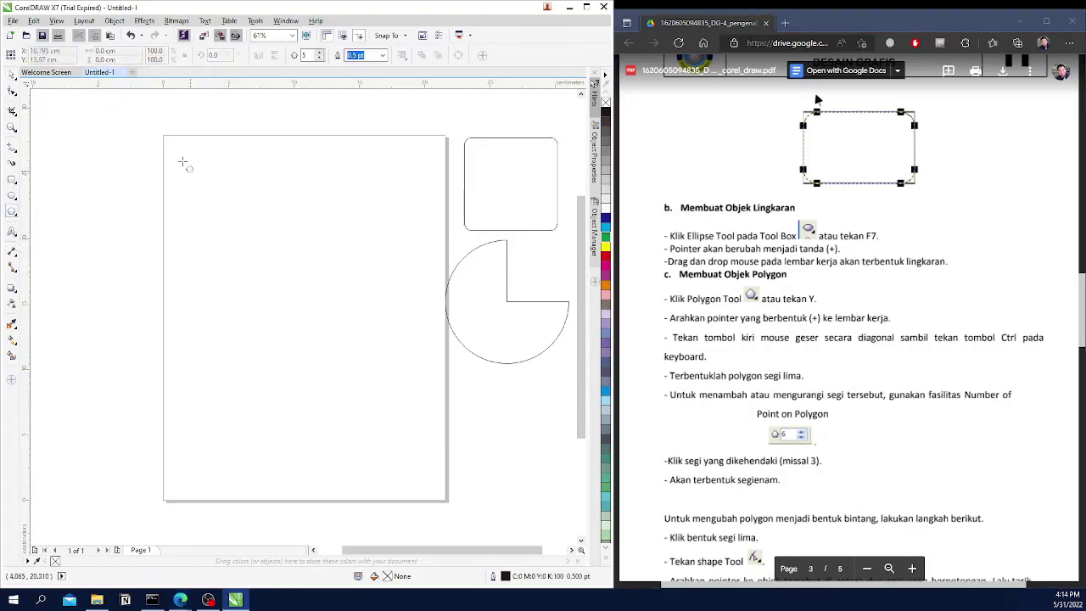
left_click_drag(176, 153, 304, 254)
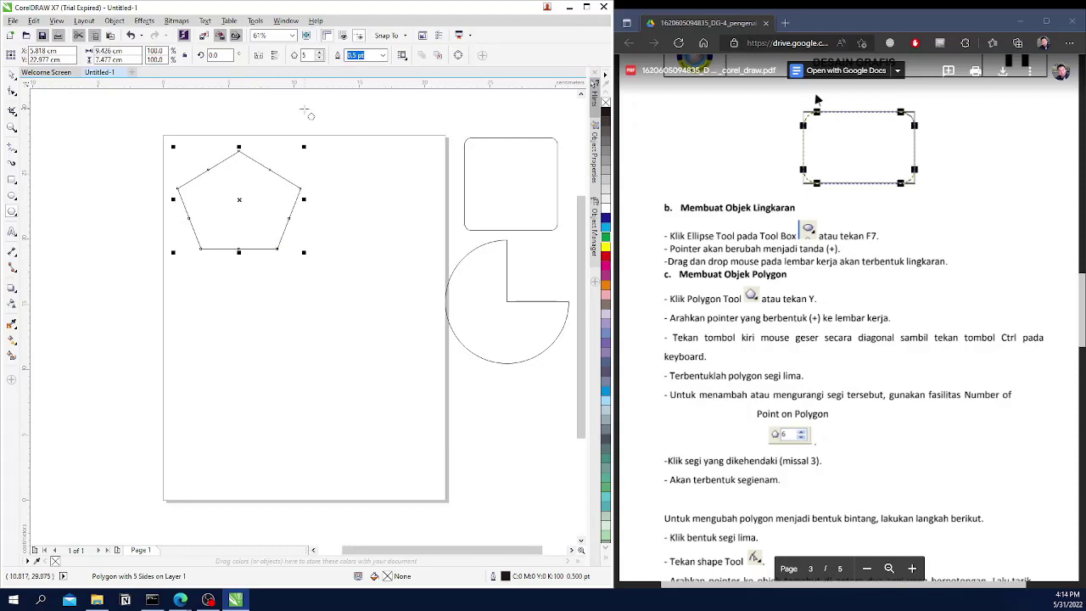
left_click(319, 53)
Try increasing the polygon's number of sides to 13, and undo the increases back to 6 sides.
left_click(319, 52)
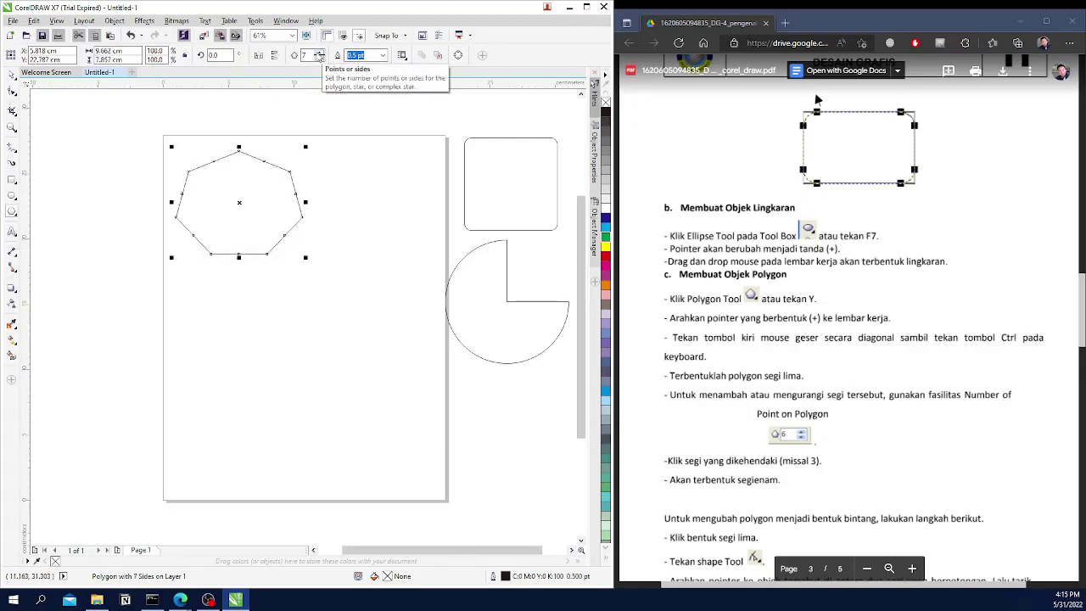
left_click(318, 53)
left_click(319, 54)
left_click(319, 54)
left_click(318, 54)
left_click(319, 53)
left_click(319, 53)
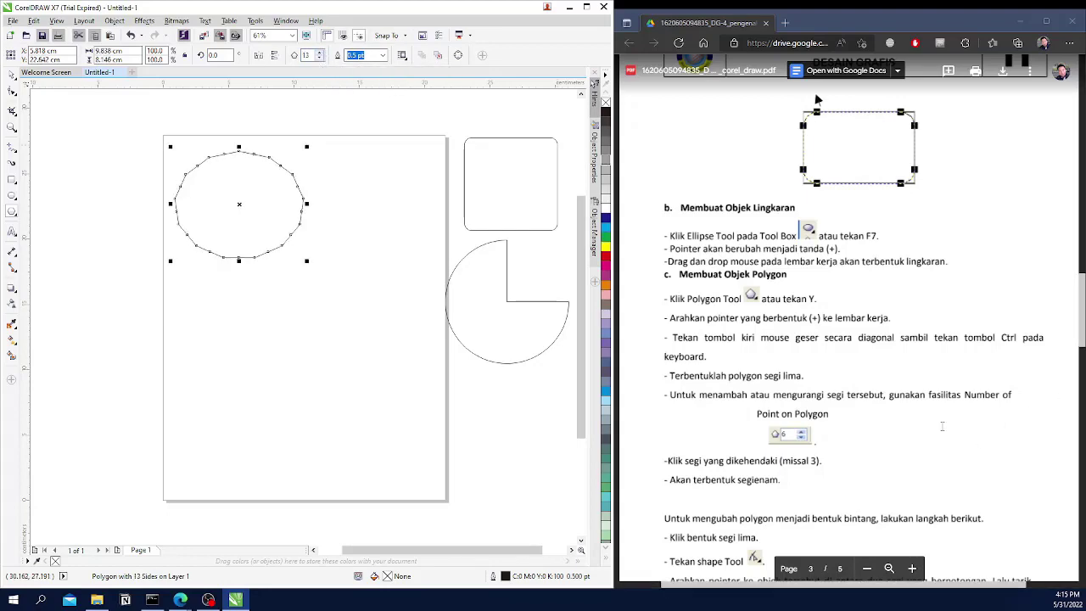
scroll(717, 472, "down", 3)
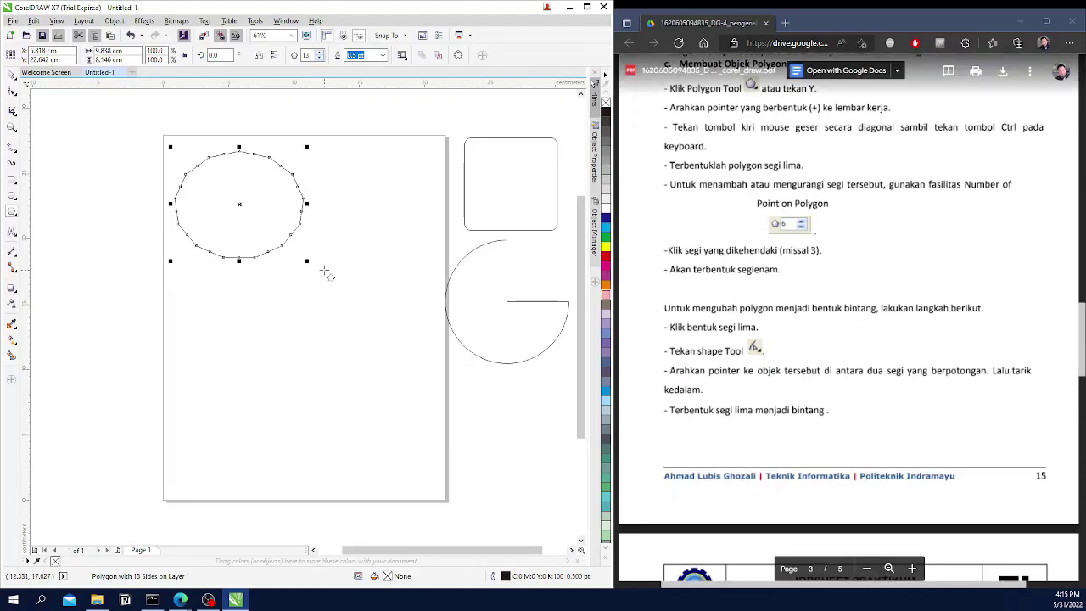
key("ctrl+z")
key("ctrl+z")
key("ctrl+z")
key("ctrl+z")
key("ctrl+z")
key("ctrl+z")
key("ctrl+z")
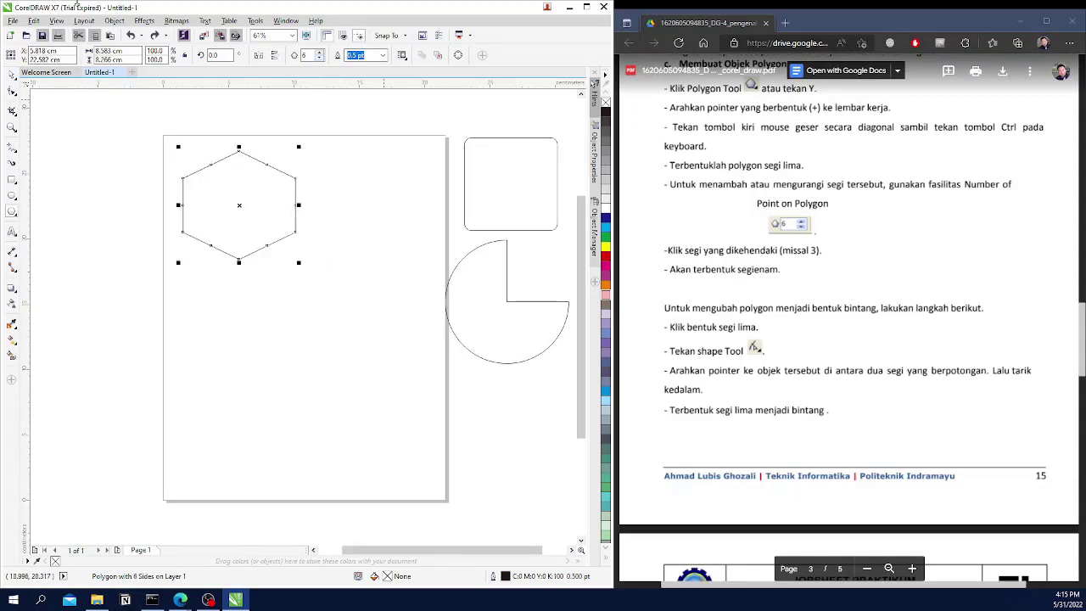
Pull the hexagon's edge node inward with the Shape Tool to form a star, and set its number of sides to 8.
left_click(11, 91)
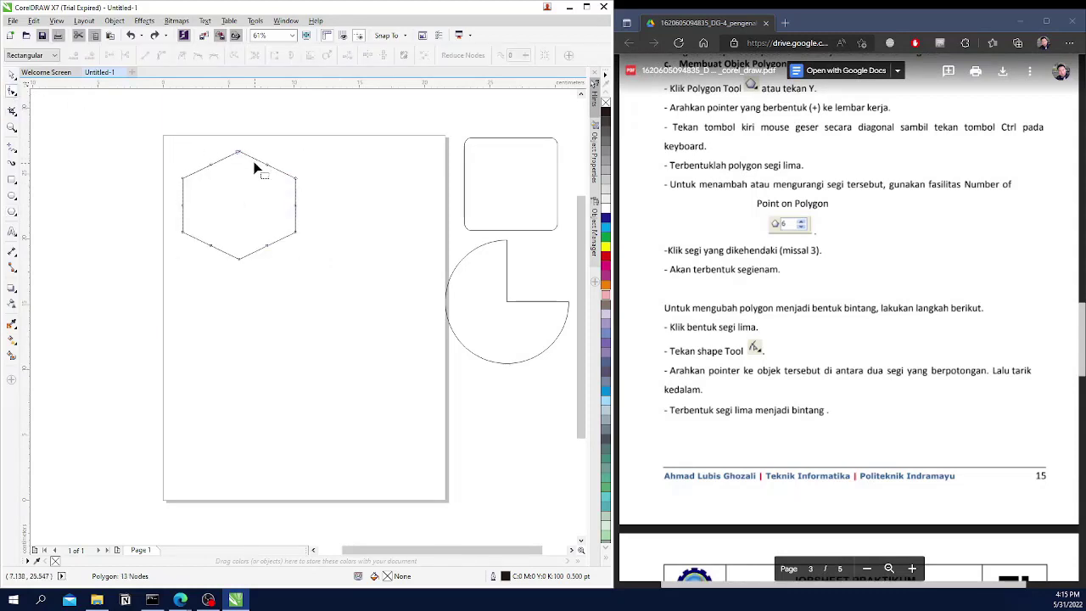
left_click_drag(212, 168, 217, 197)
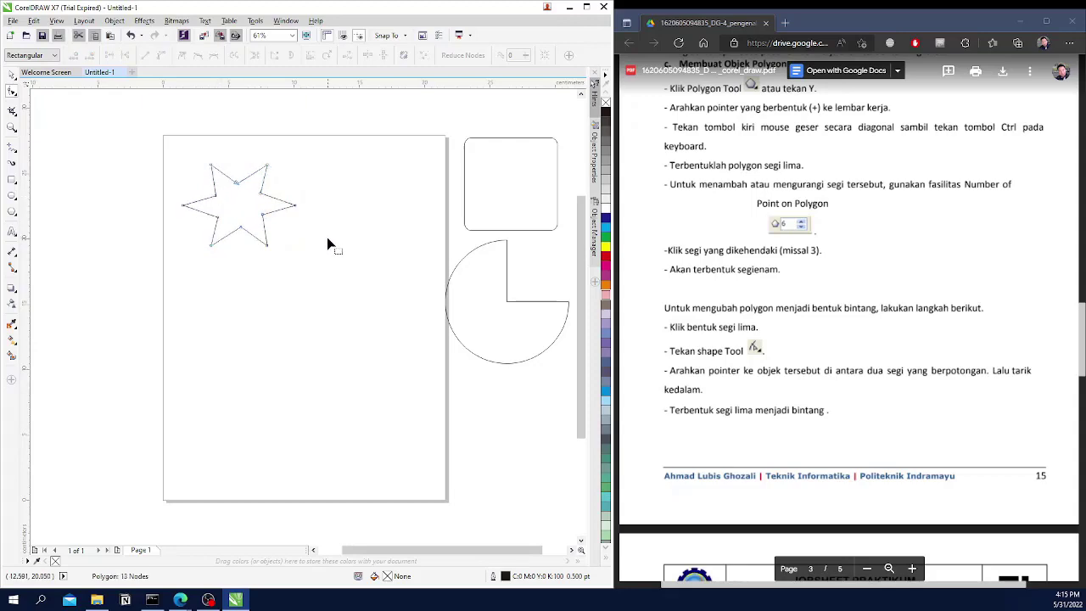
scroll(780, 407, "down", 5)
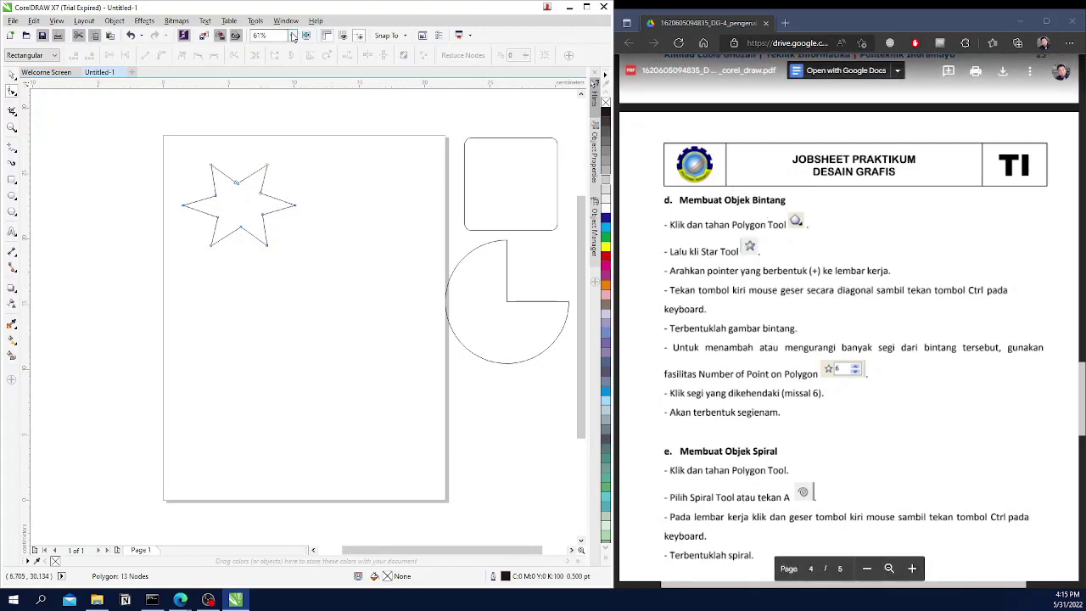
left_click(12, 75)
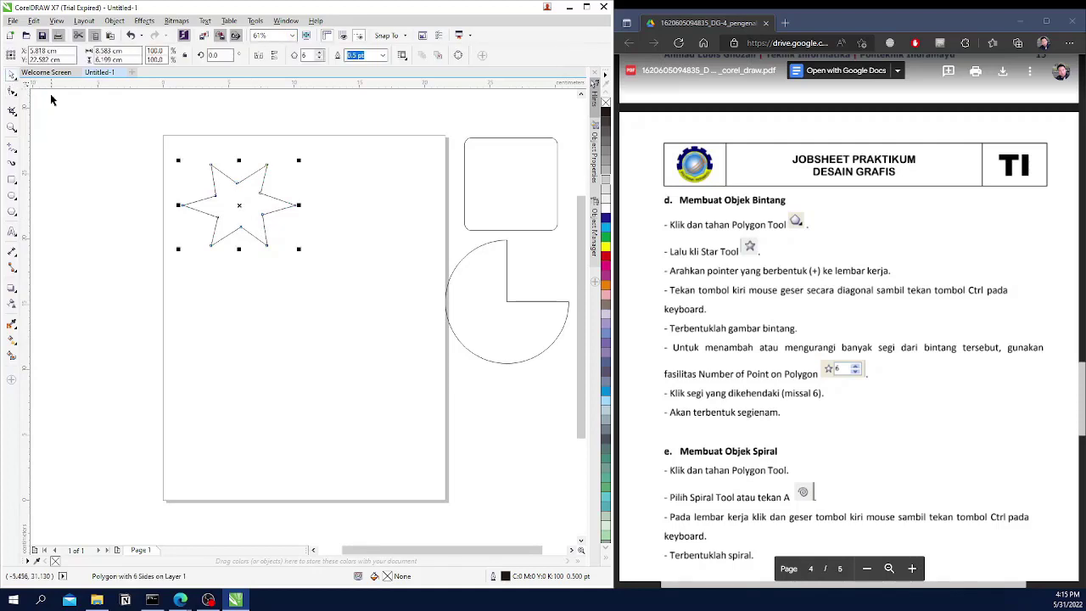
left_click(320, 53)
left_click(320, 52)
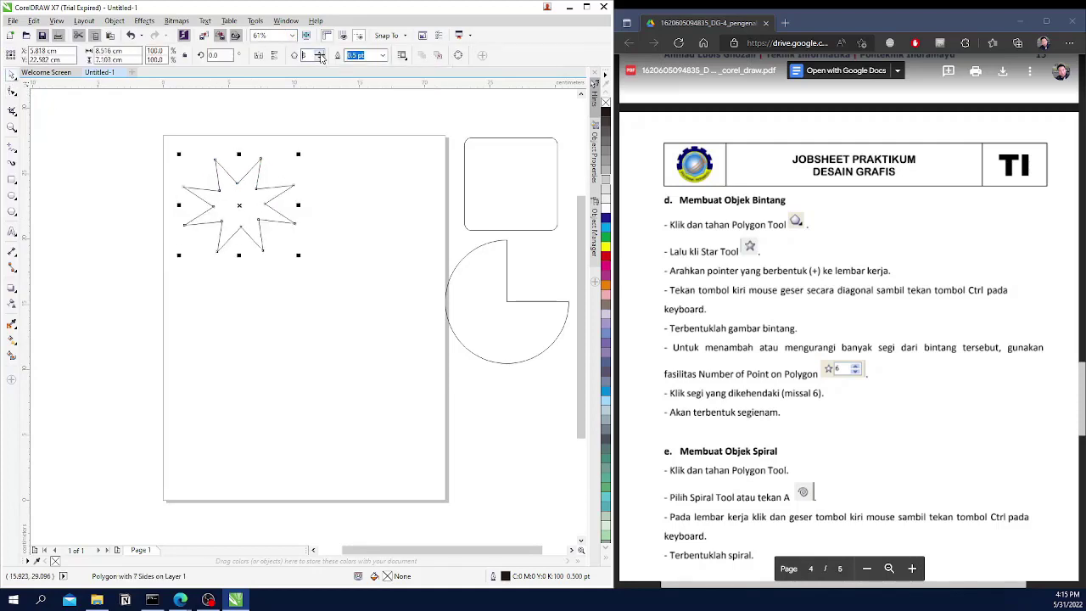
Draw a spiral with 4 revolutions on the page beneath the eight-pointed star.
scroll(843, 393, "down", 2)
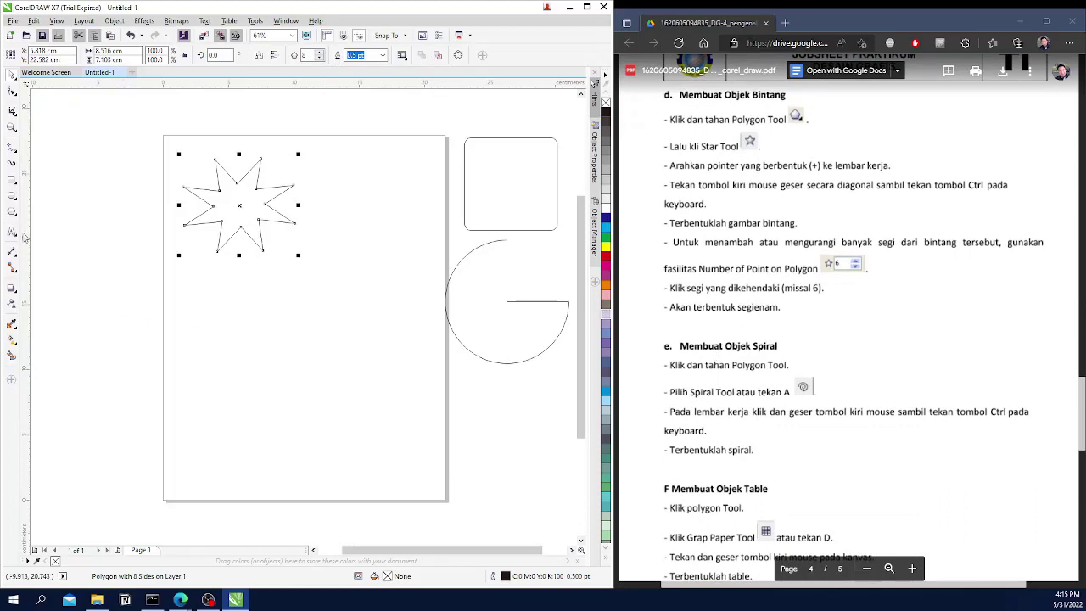
scroll(714, 404, "down", 2)
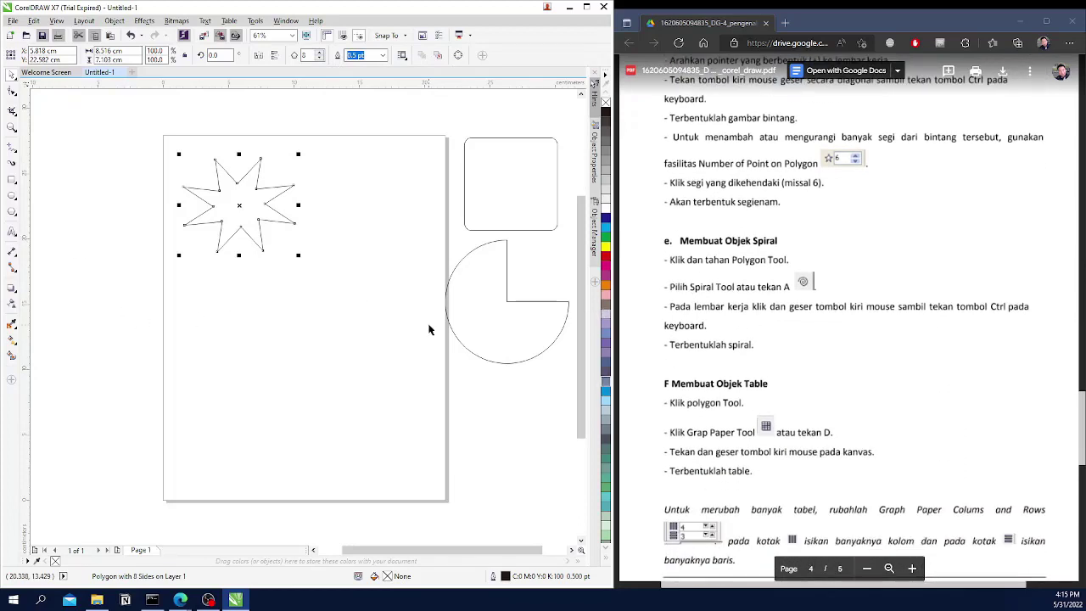
left_click(15, 216)
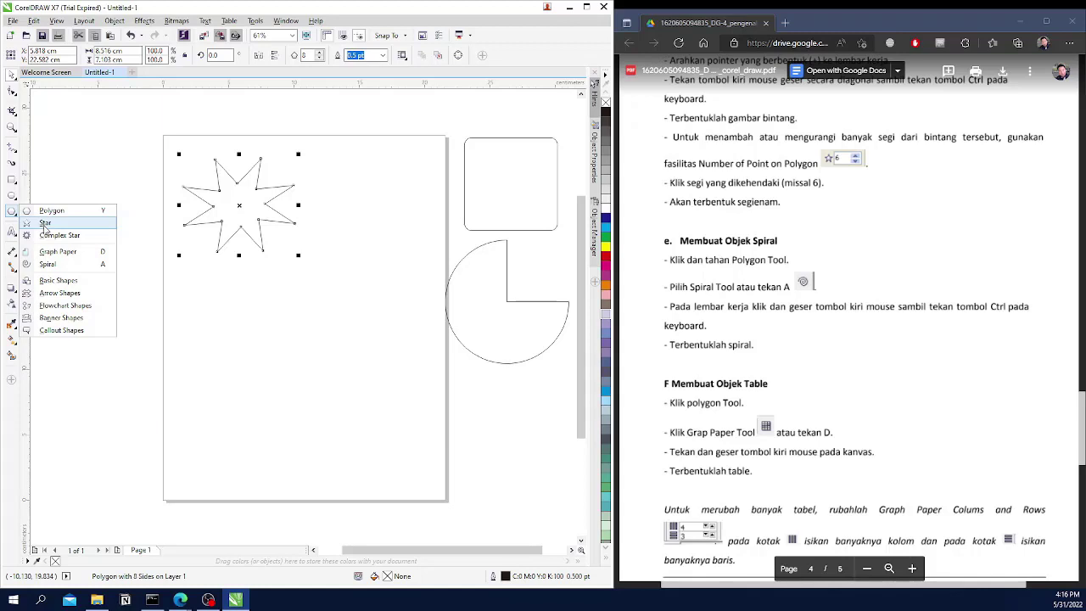
left_click(60, 266)
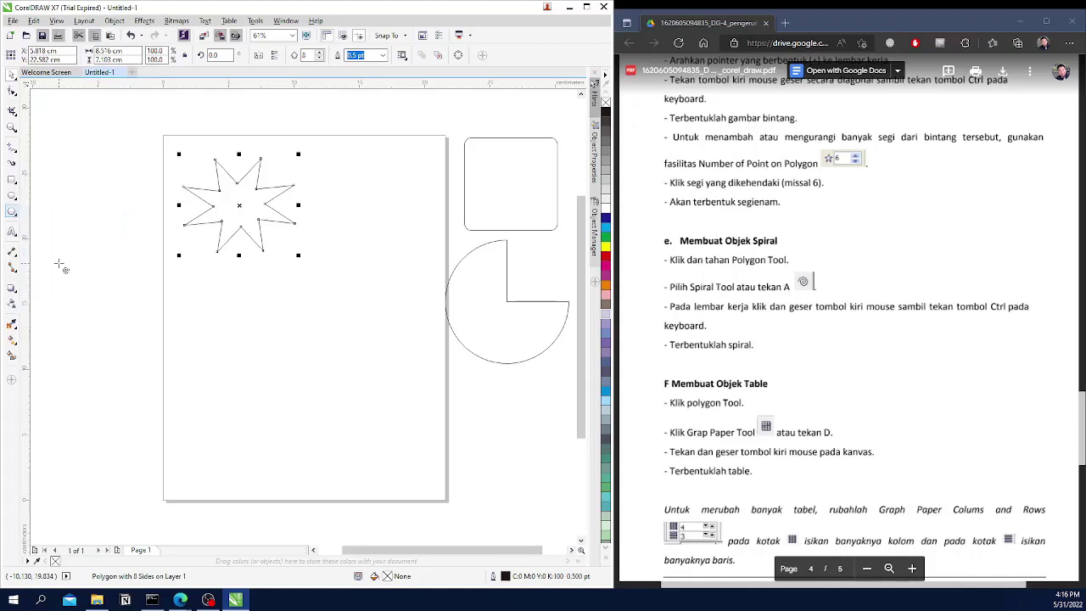
left_click_drag(192, 308, 301, 420)
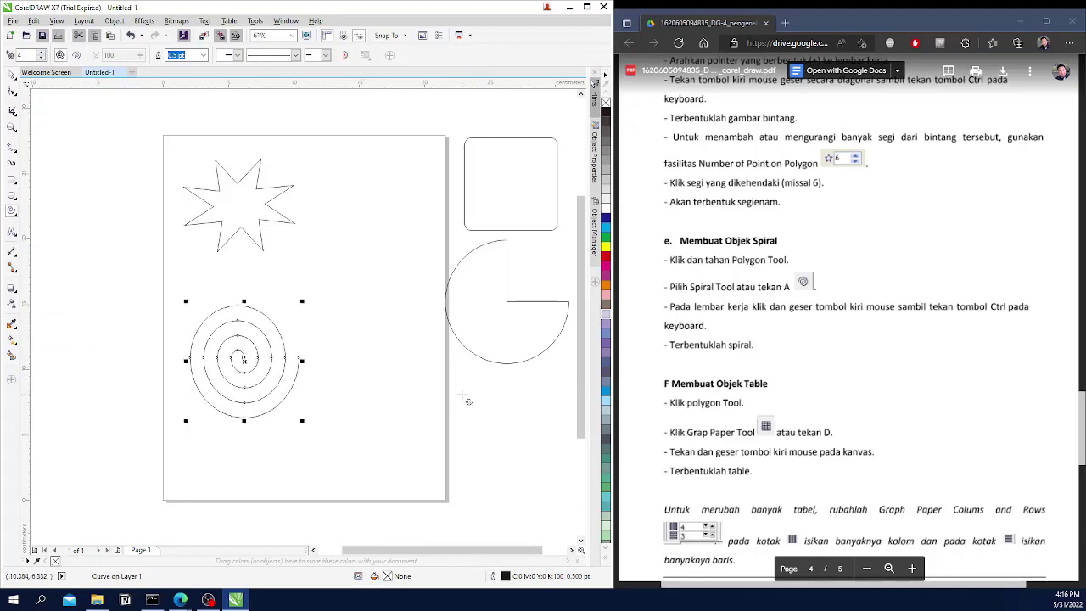
Draw a parallelogram basic shape about 5.1 cm wide and 7.7 cm high in the upper right part of the page.
scroll(774, 365, "down", 5)
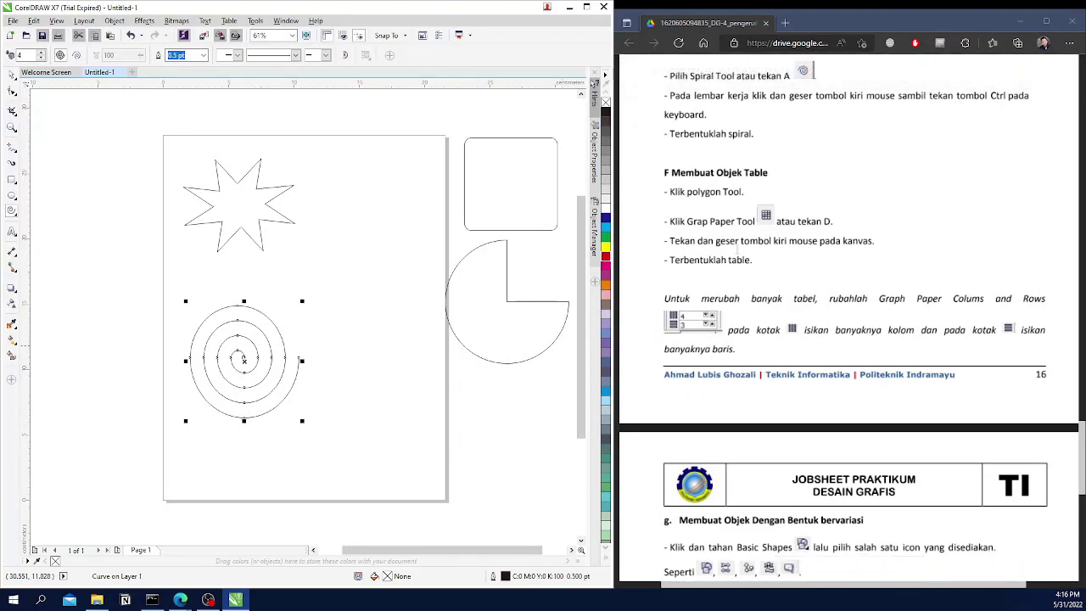
scroll(792, 277, "down", 3)
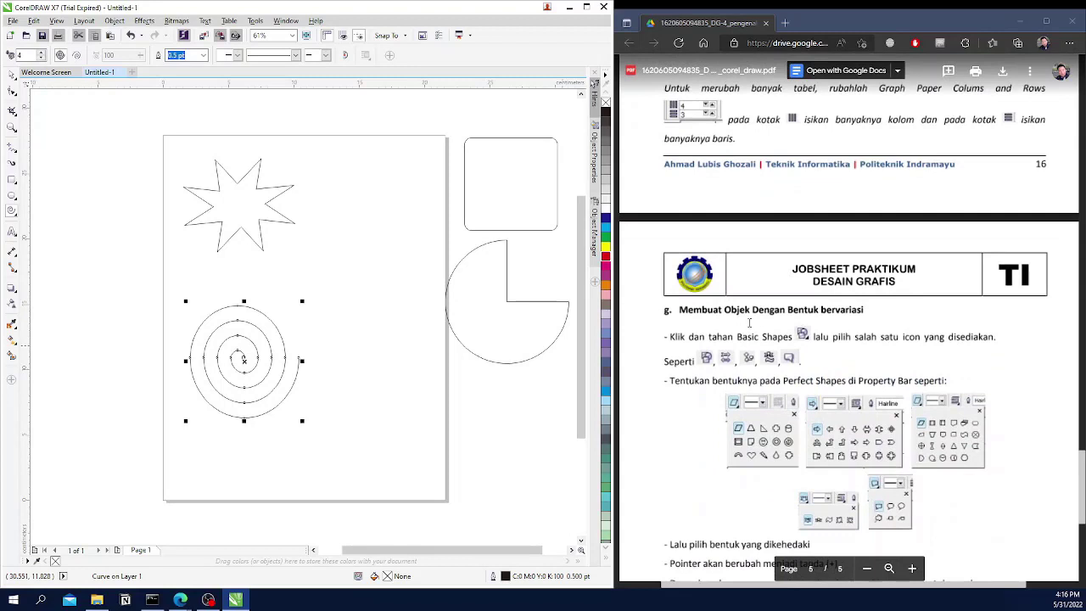
scroll(759, 330, "down", 2)
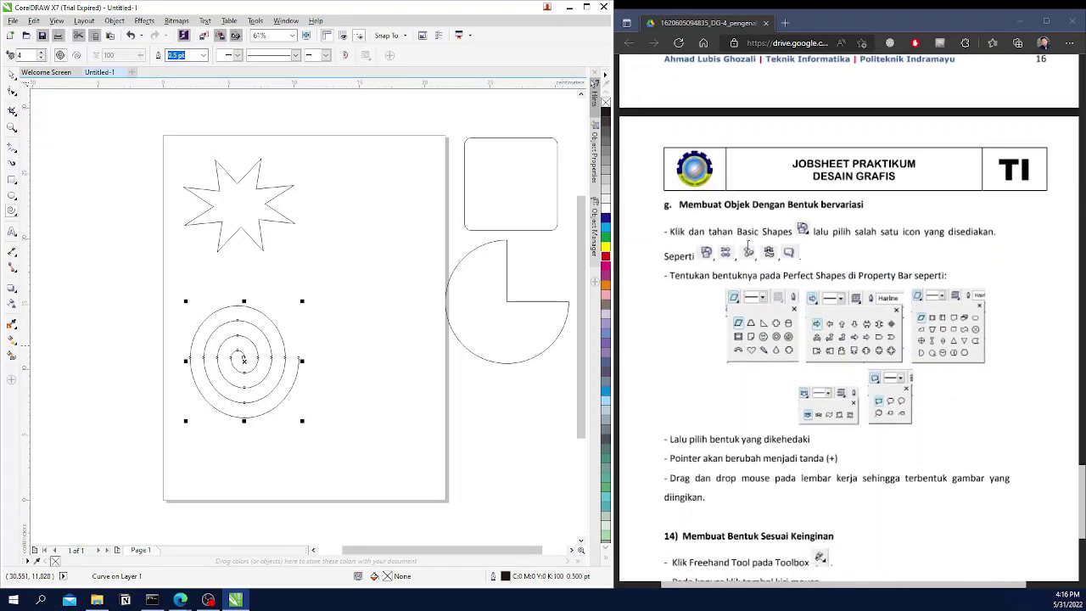
left_click(17, 219)
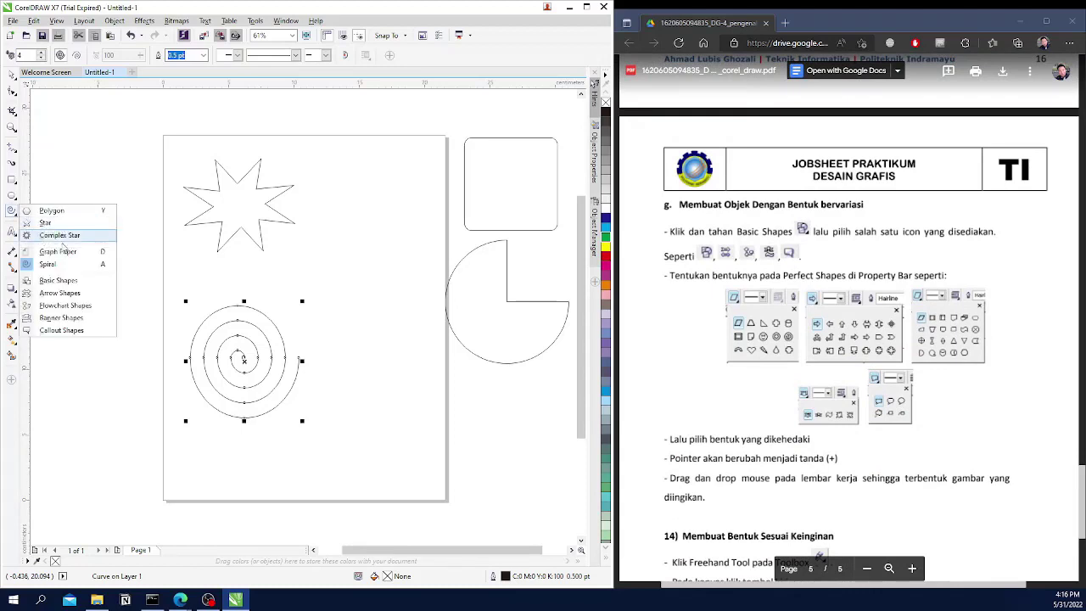
left_click(74, 284)
left_click_drag(333, 193, 407, 300)
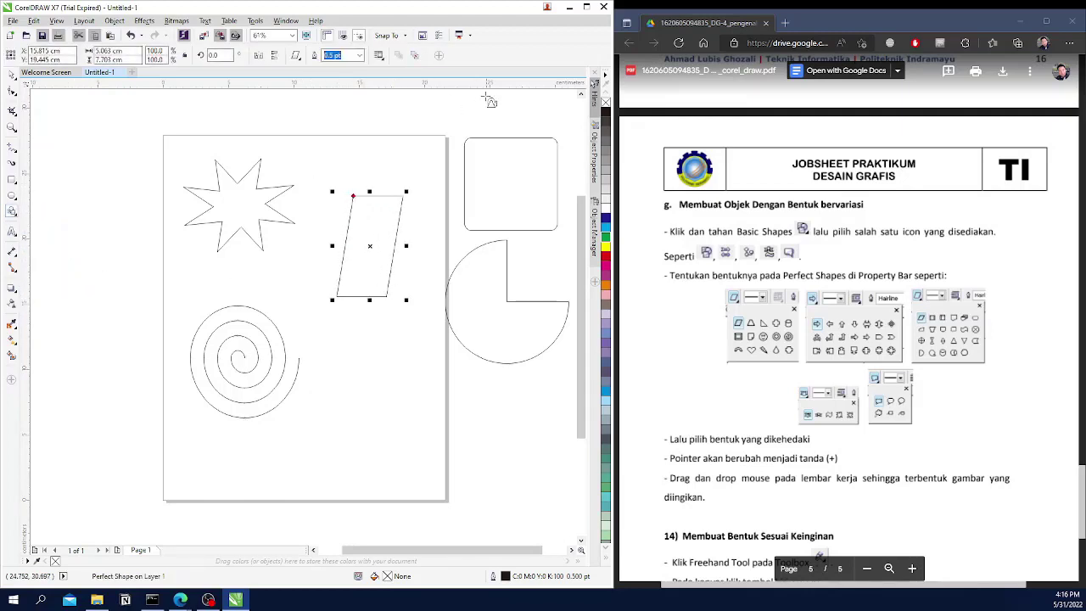
Draw a smiley face basic shape about 6.7 cm in diameter beside the spiral.
left_click(296, 55)
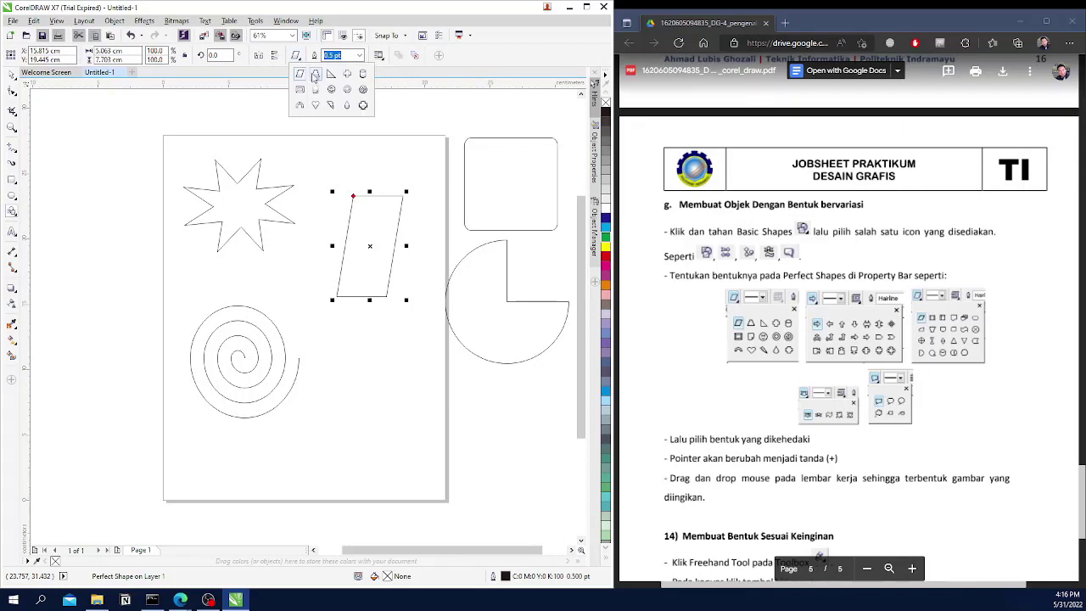
left_click(332, 90)
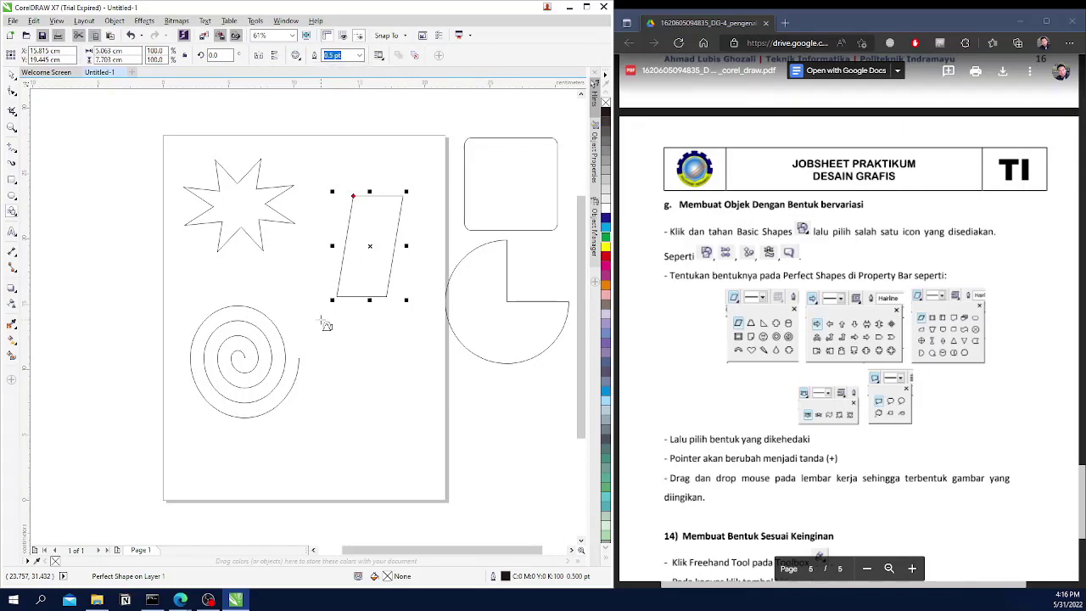
left_click_drag(306, 327, 395, 417)
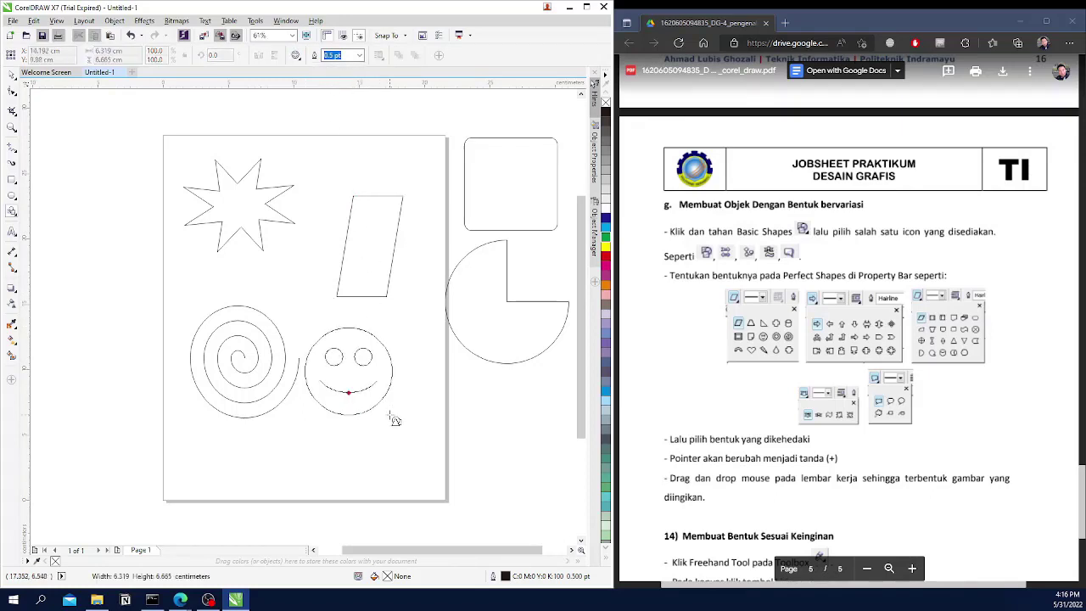
Draw a lightning bolt basic shape about 3.5 cm wide and 9.3 cm high between the star and the parallelogram.
left_click(302, 61)
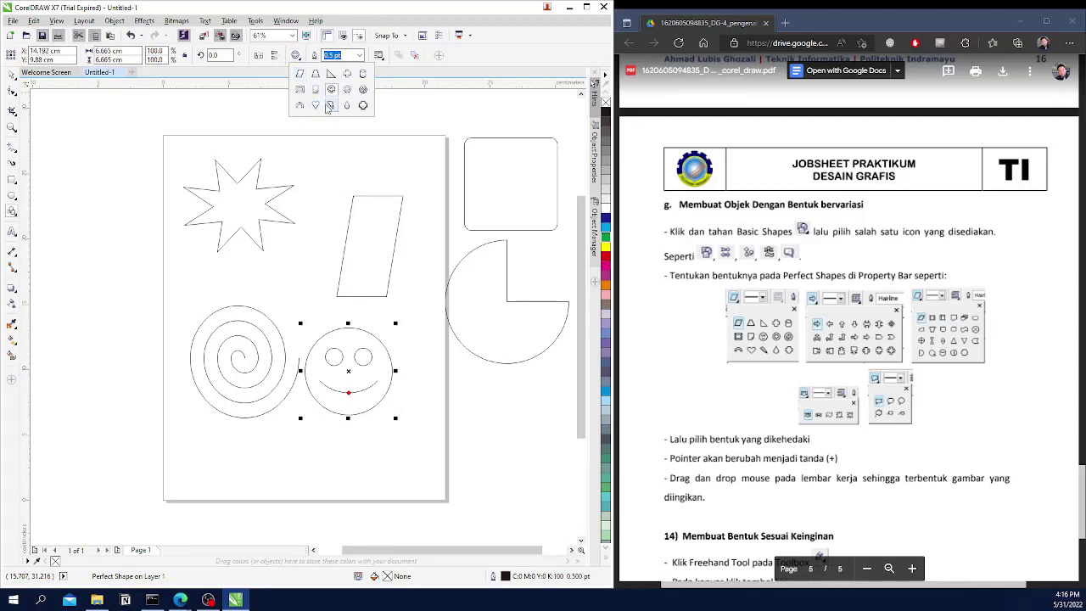
left_click(327, 109)
left_click_drag(291, 171, 346, 302)
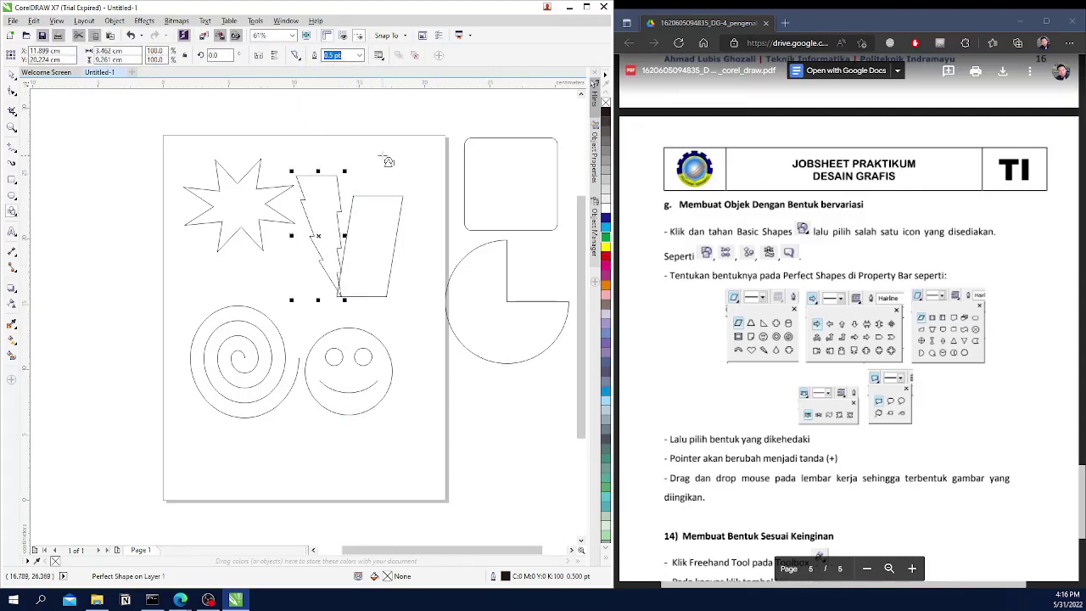
Scale the five shapes on the page down together to about 8.4 by 9.9 cm and move them off the page beneath the pie shape.
scroll(813, 395, "down", 4)
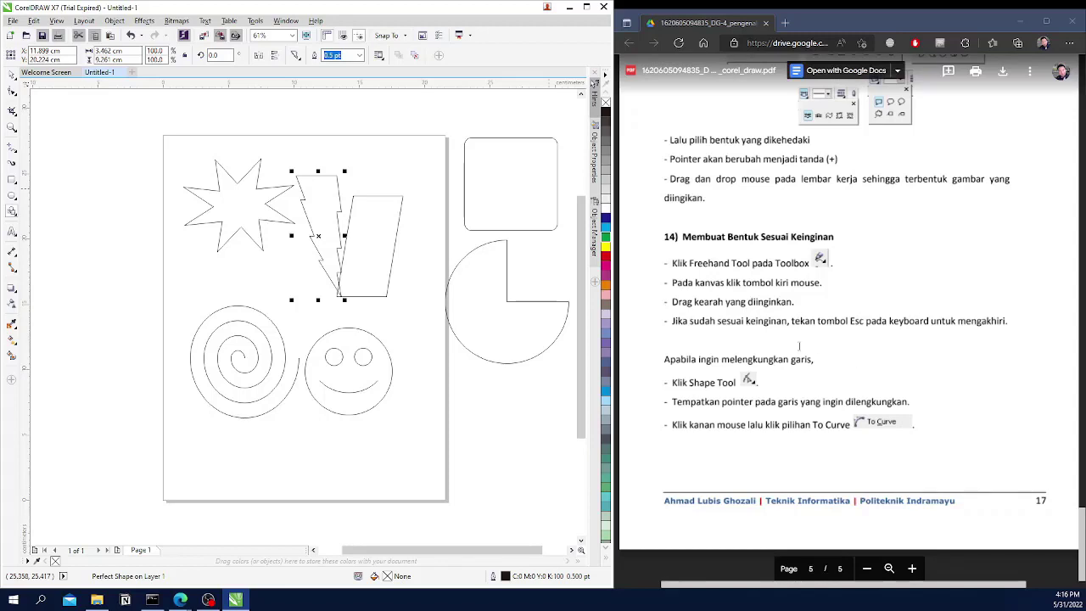
left_click(12, 91)
left_click_drag(117, 142, 407, 456)
left_click_drag(181, 151, 292, 283)
left_click_drag(337, 326, 505, 421)
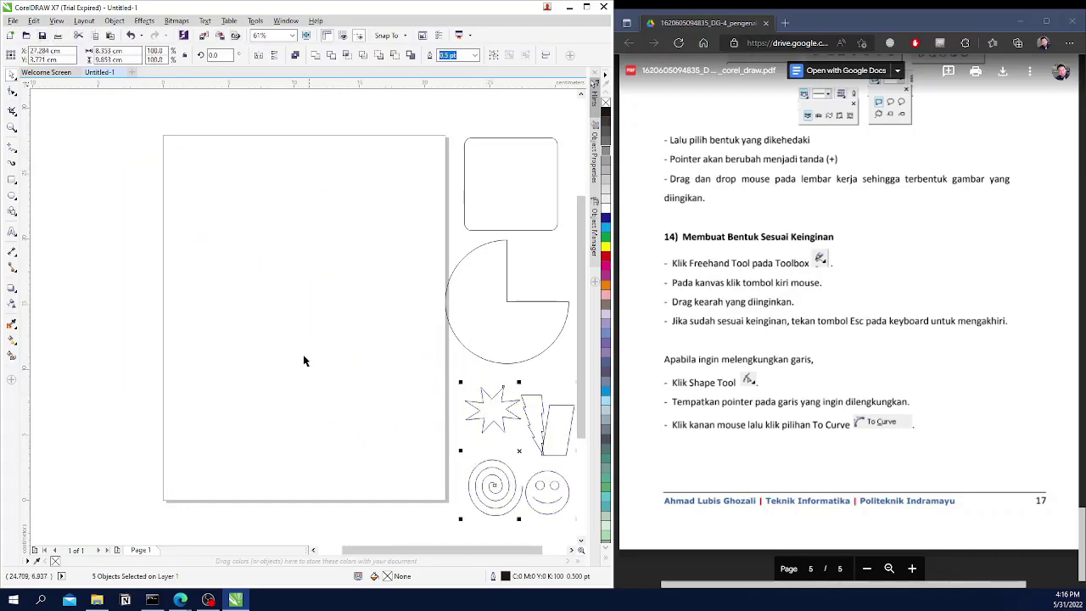
left_click(127, 295)
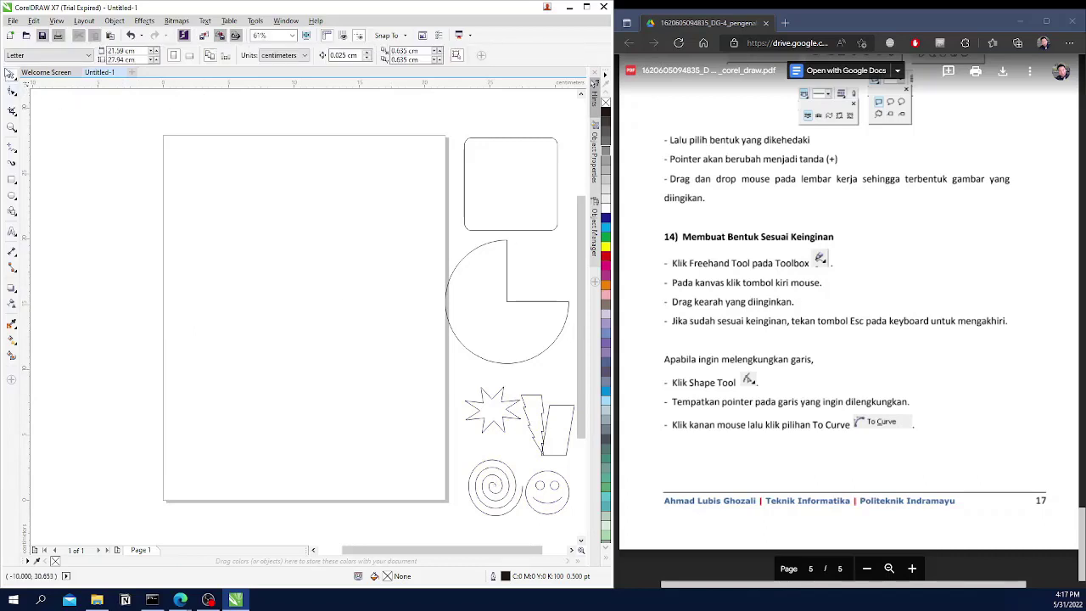
Draw two separate straight lines with the Freehand Tool: one about 7.2 cm long rising at about 30°, and a short one below it.
left_click(13, 151)
left_click(207, 284)
left_click(291, 234)
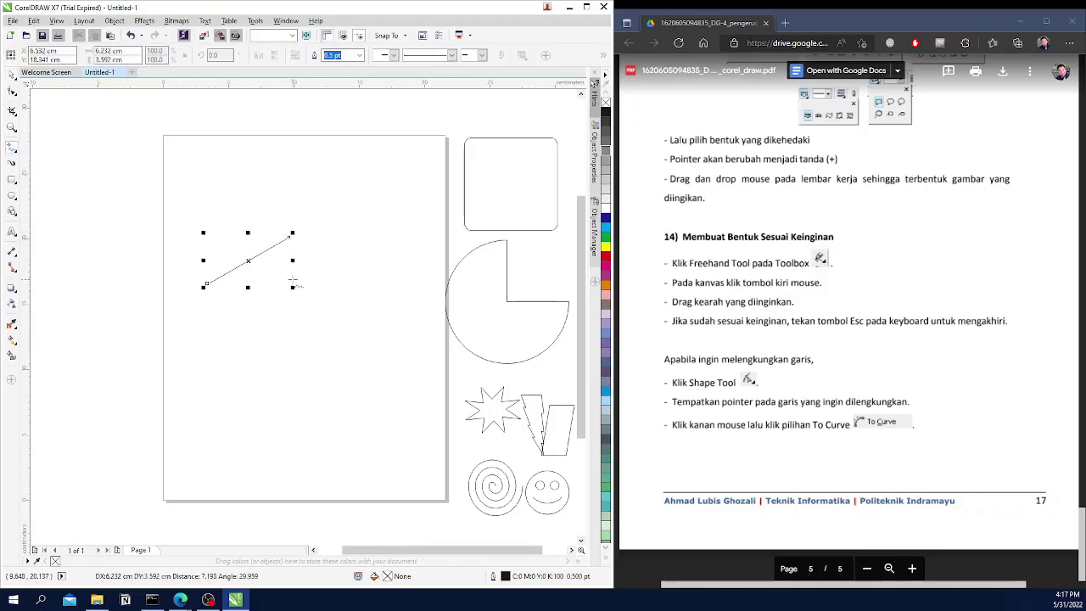
left_click(269, 345)
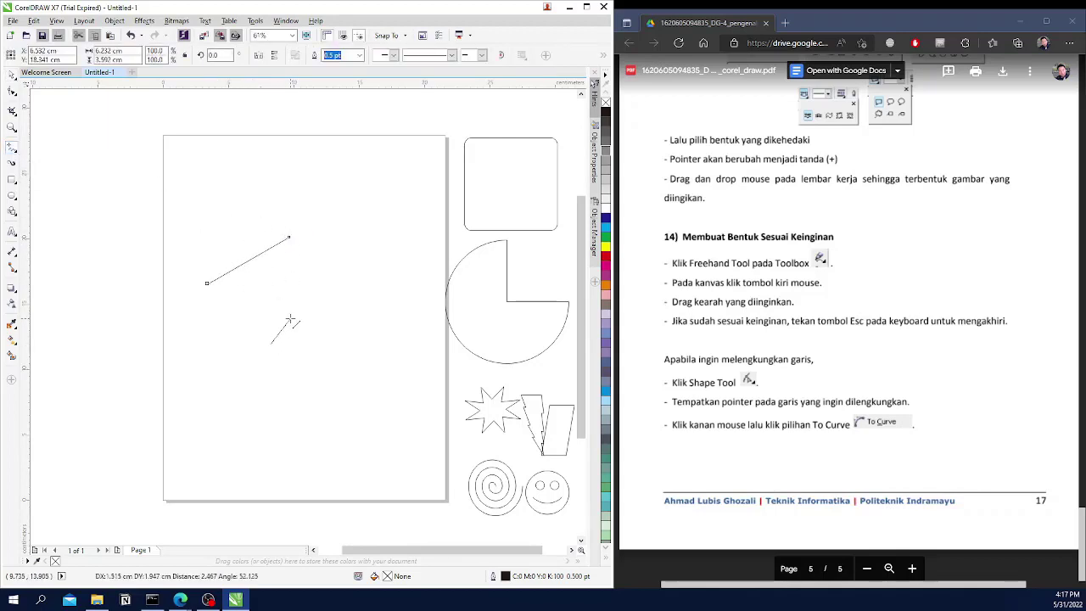
left_click(291, 321)
Draw a looping freehand curve about 13.7 by 9.3 cm around the lines and a closed freehand shape about 11.7 by 5.8 cm above them.
mouse_move(306, 294)
left_mouse_down()
mouse_move(187, 312)
mouse_move(244, 377)
mouse_move(320, 392)
left_mouse_up()
mouse_move(215, 215)
left_mouse_down()
mouse_move(316, 158)
mouse_move(358, 199)
left_mouse_up()
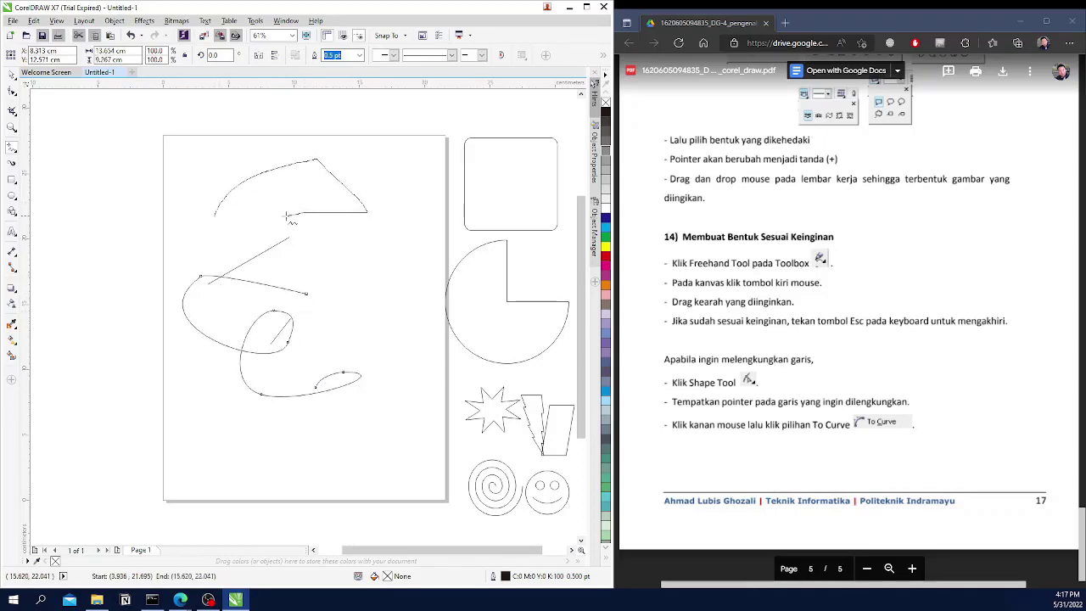
mouse_move(289, 218)
left_mouse_down()
mouse_move(240, 230)
mouse_move(215, 215)
left_mouse_up()
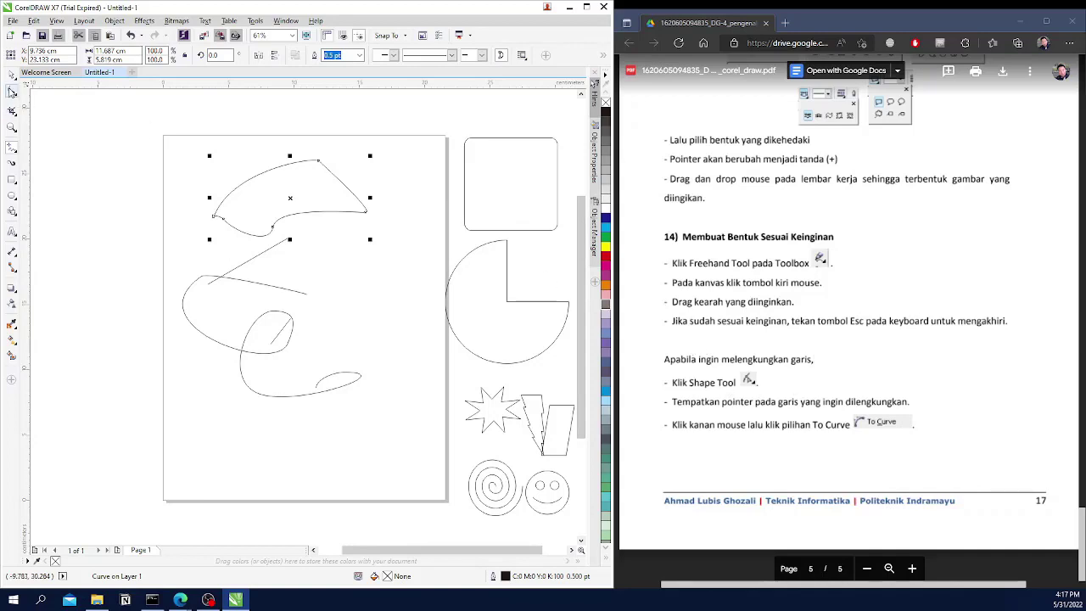
Bend the upper and lower edges of the closed freehand shape outward with the Shape Tool.
left_click(12, 91)
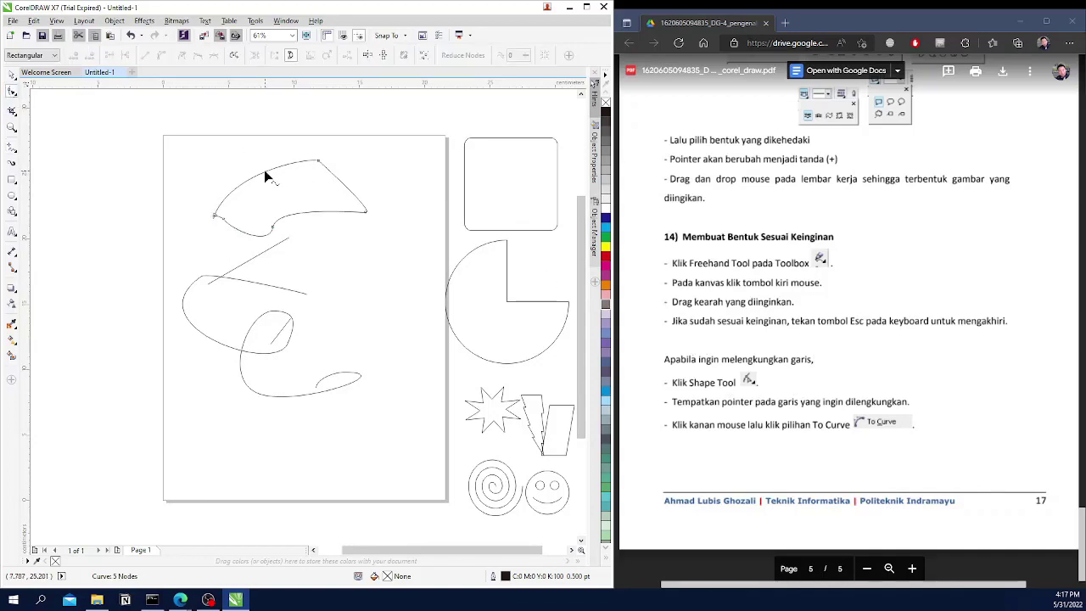
left_click_drag(267, 175, 201, 158)
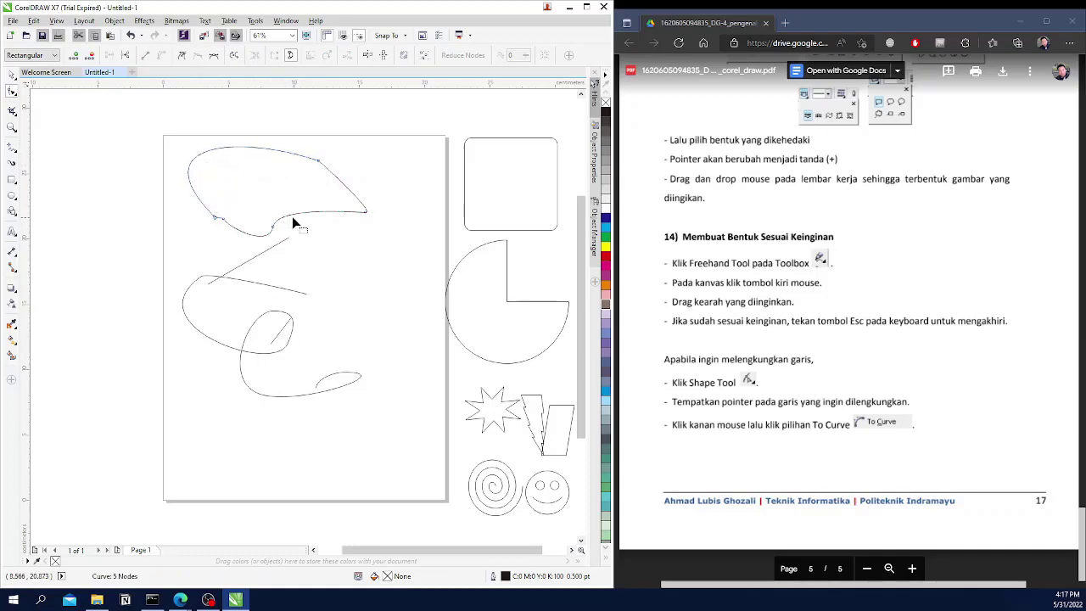
left_click_drag(306, 213, 351, 252)
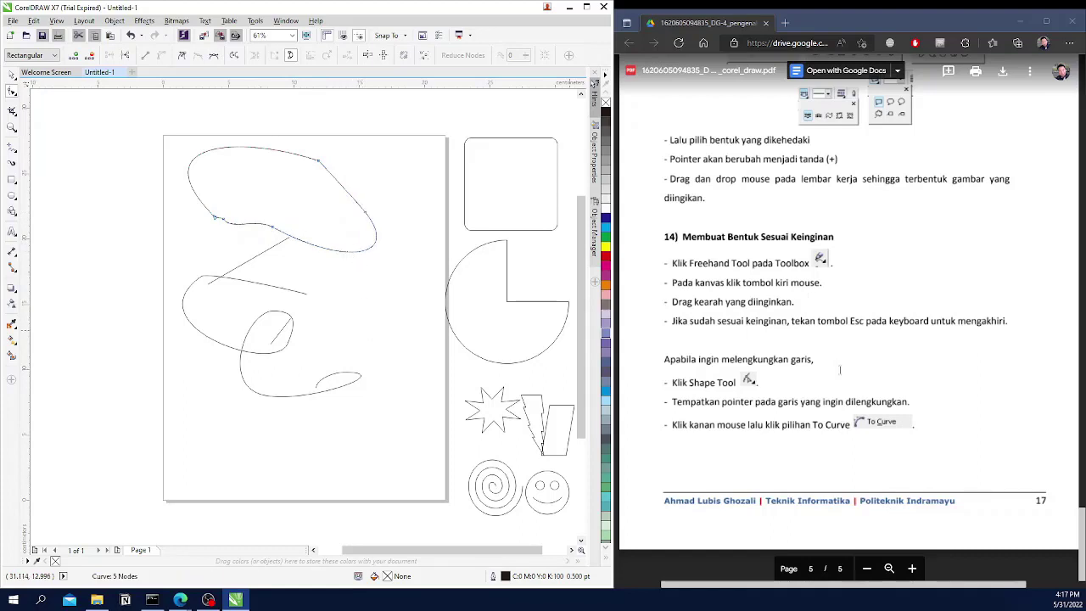
left_click(851, 373)
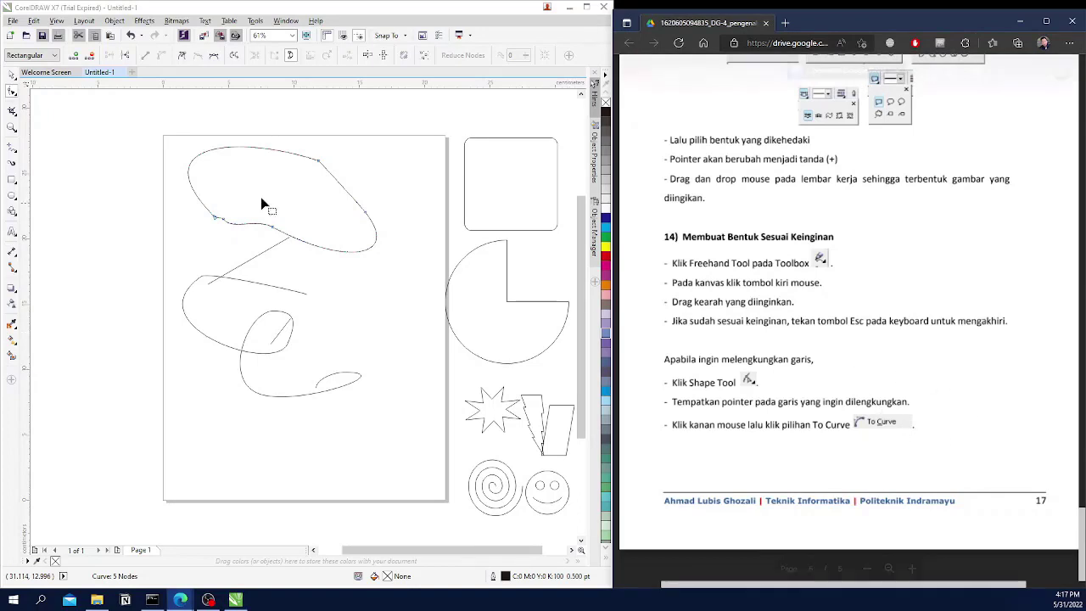
left_click(381, 120)
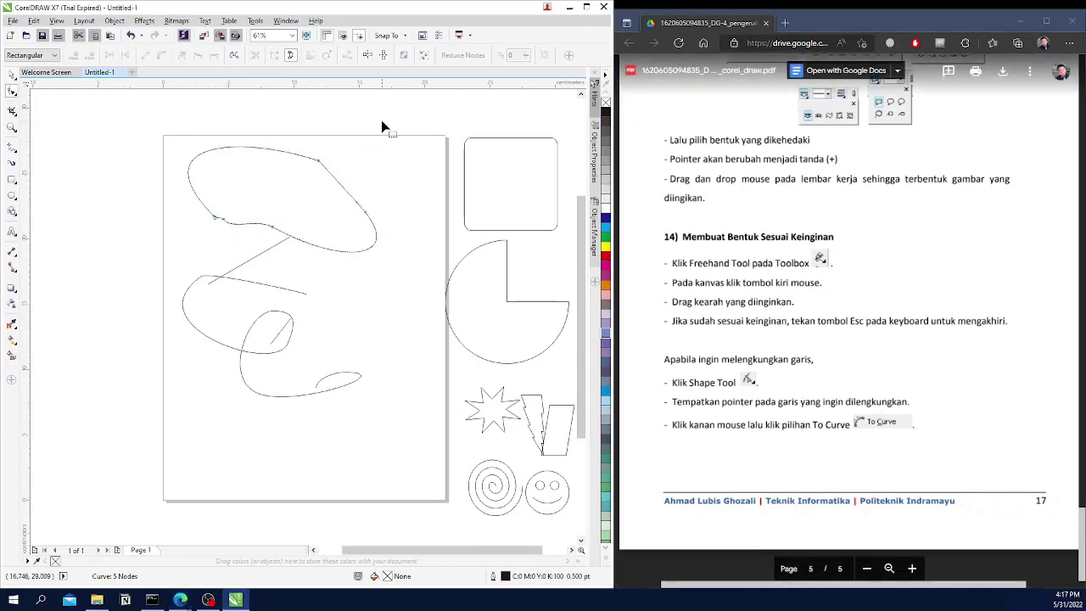
left_click(12, 75)
left_click(897, 295)
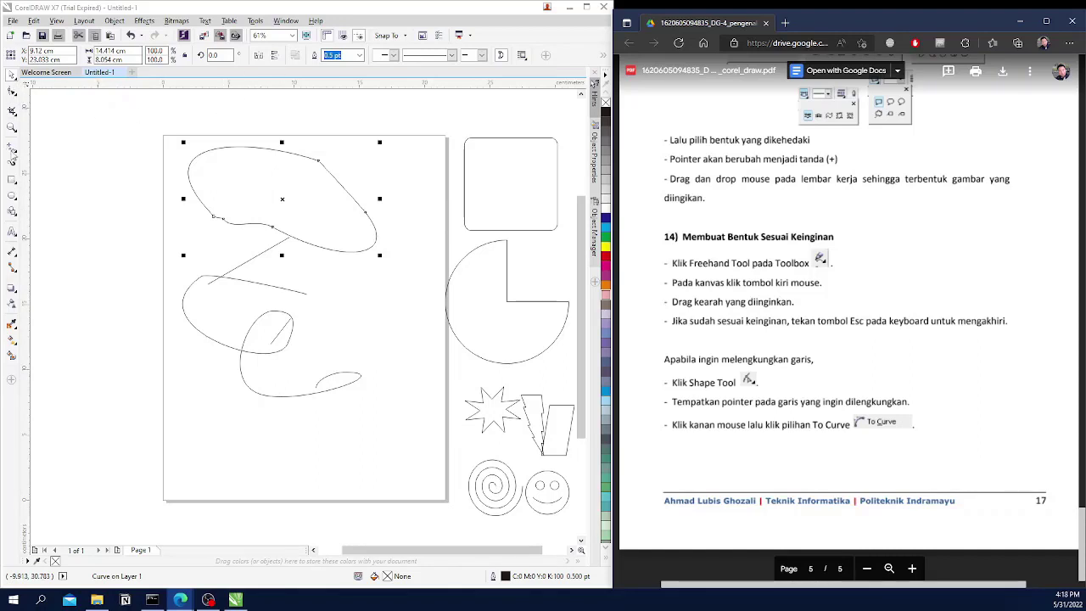
Draw a horizontal straight line about 6.9 cm long near the bottom of the page with the Freehand Tool.
left_click(12, 147)
left_click(218, 445)
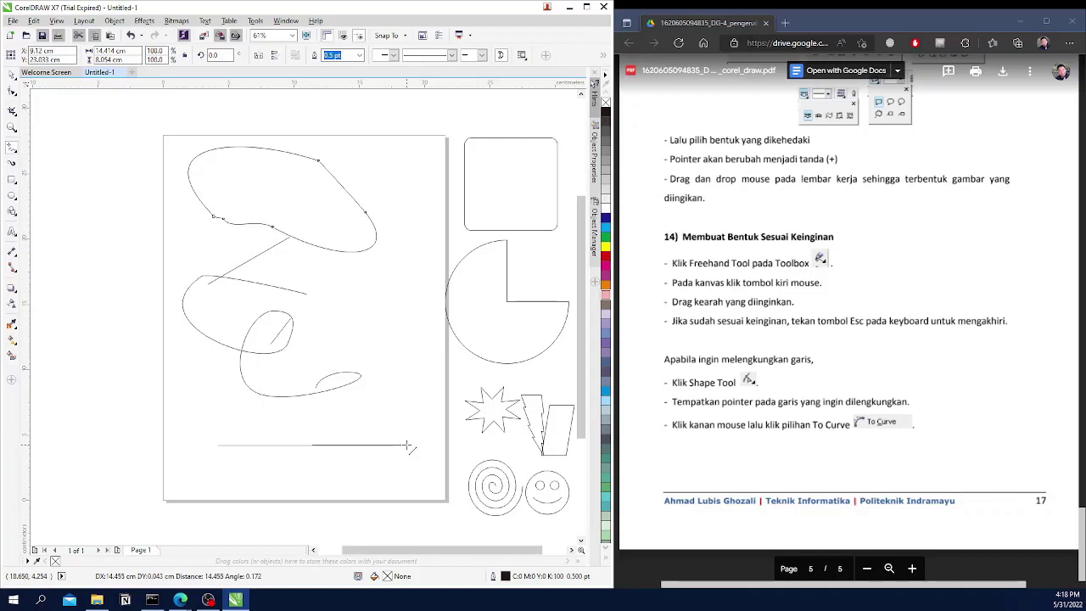
left_click(311, 445)
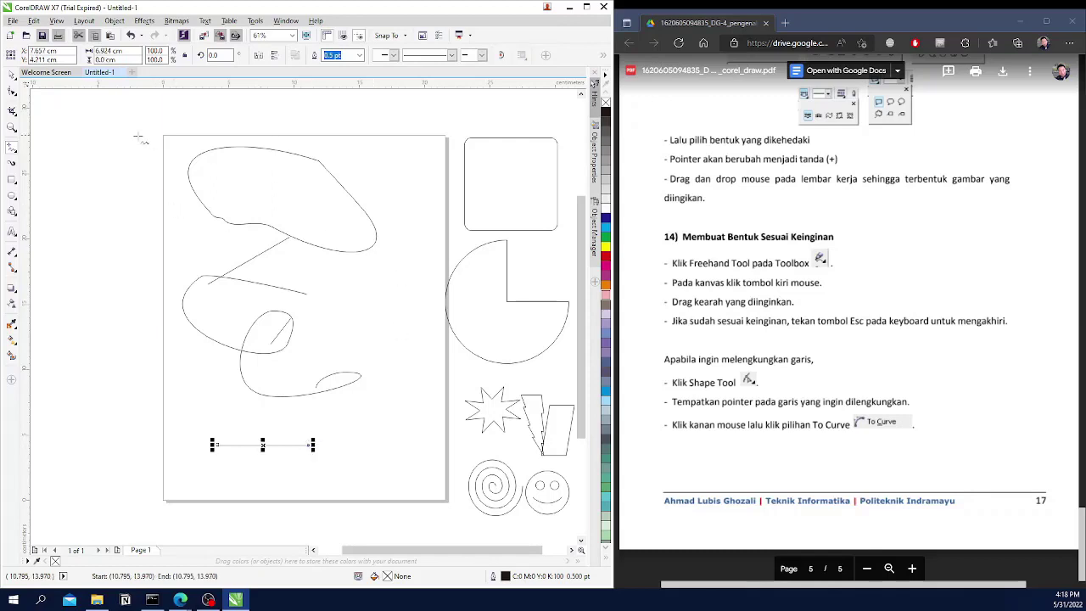
Shift the horizontal line slightly to the right, convert it to a curve and bend its middle downward into a U-shaped arc.
left_click(12, 91)
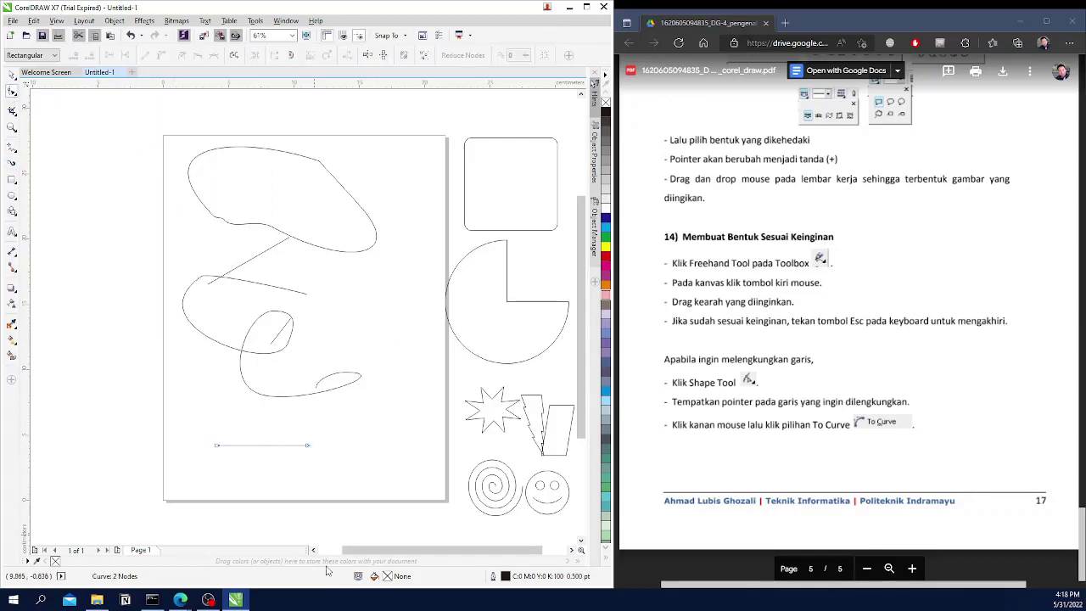
mouse_move(264, 445)
left_mouse_down()
mouse_move(283, 468)
mouse_move(254, 460)
mouse_move(277, 464)
mouse_move(278, 445)
left_mouse_up()
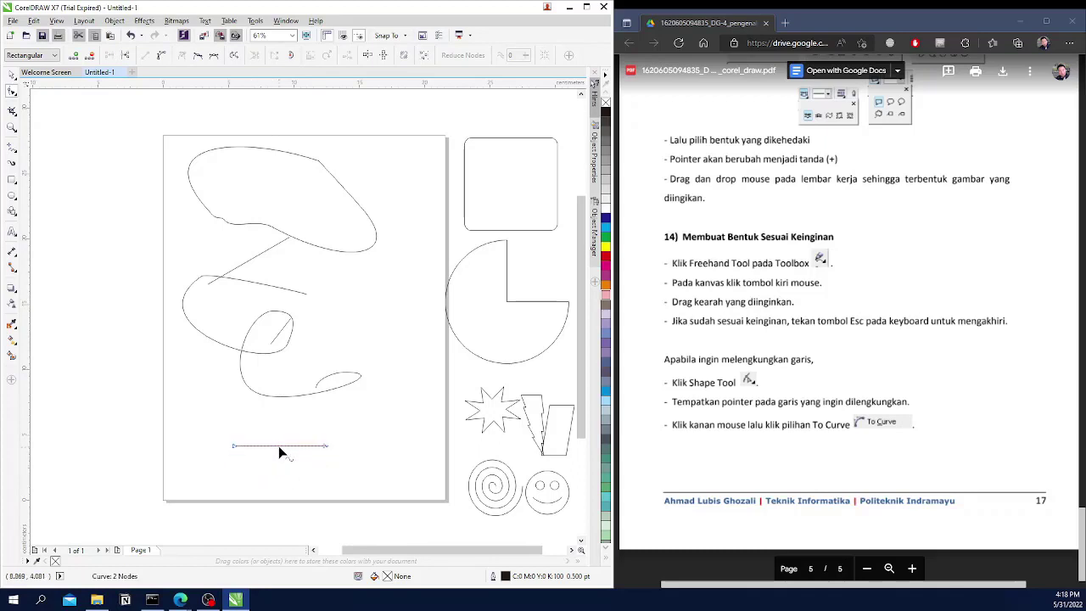
right_click(279, 447)
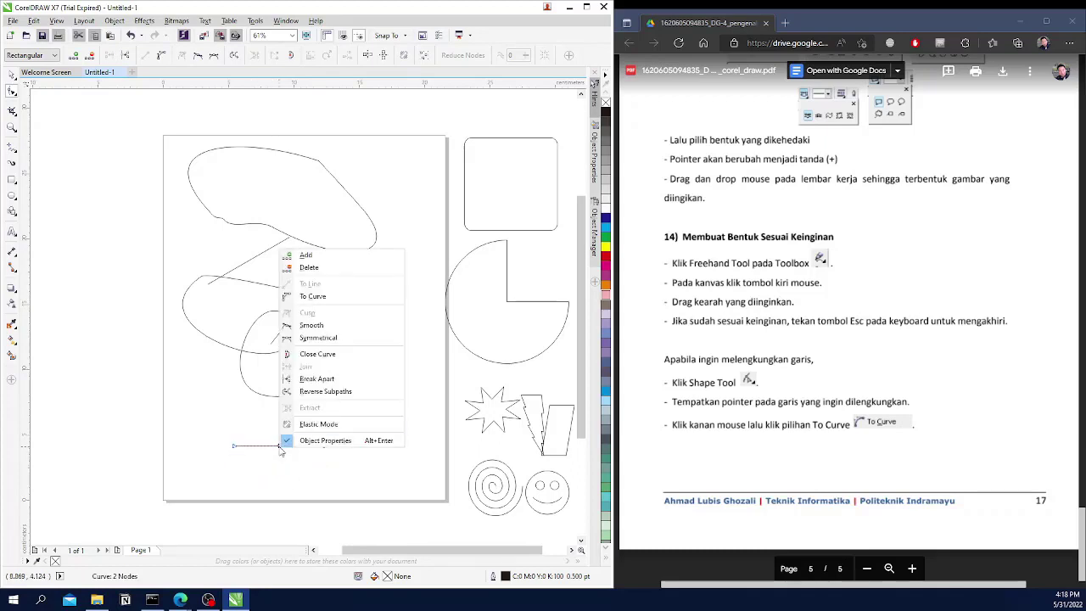
left_click(307, 296)
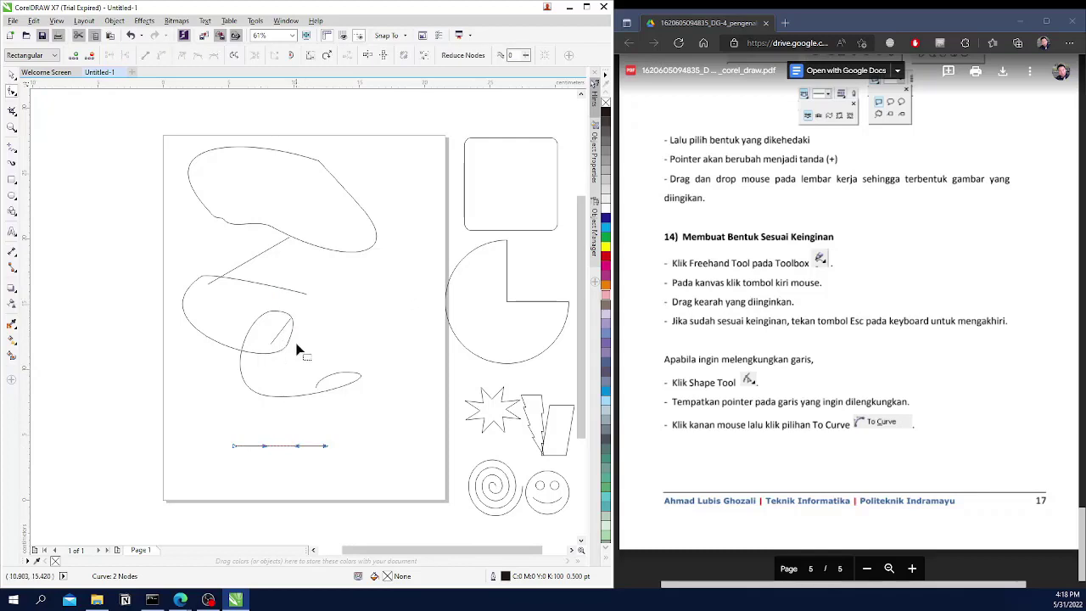
left_click_drag(278, 448, 278, 485)
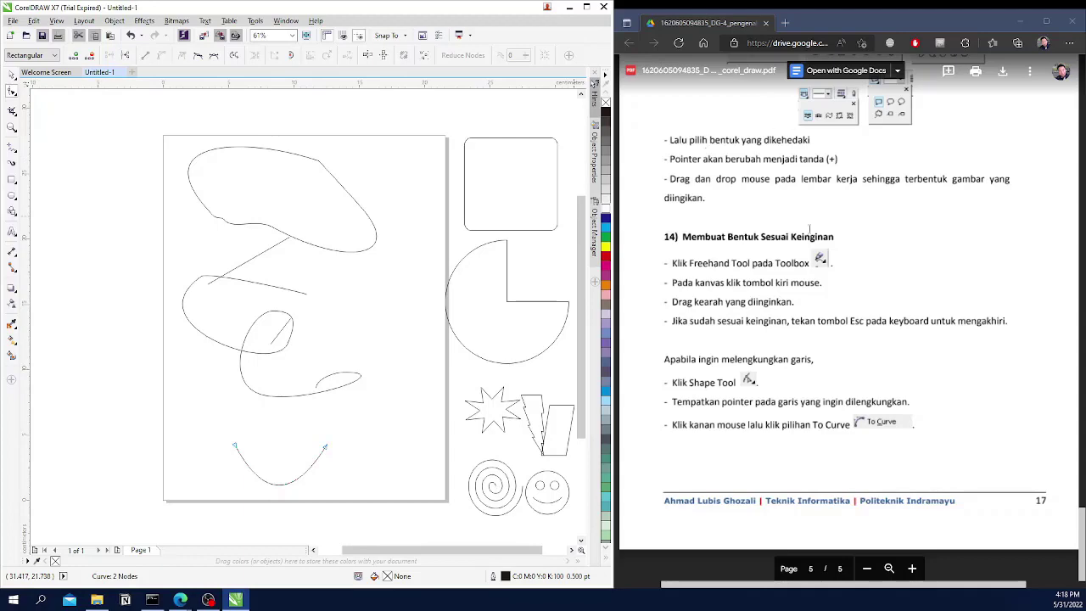
scroll(879, 257, "up", 4)
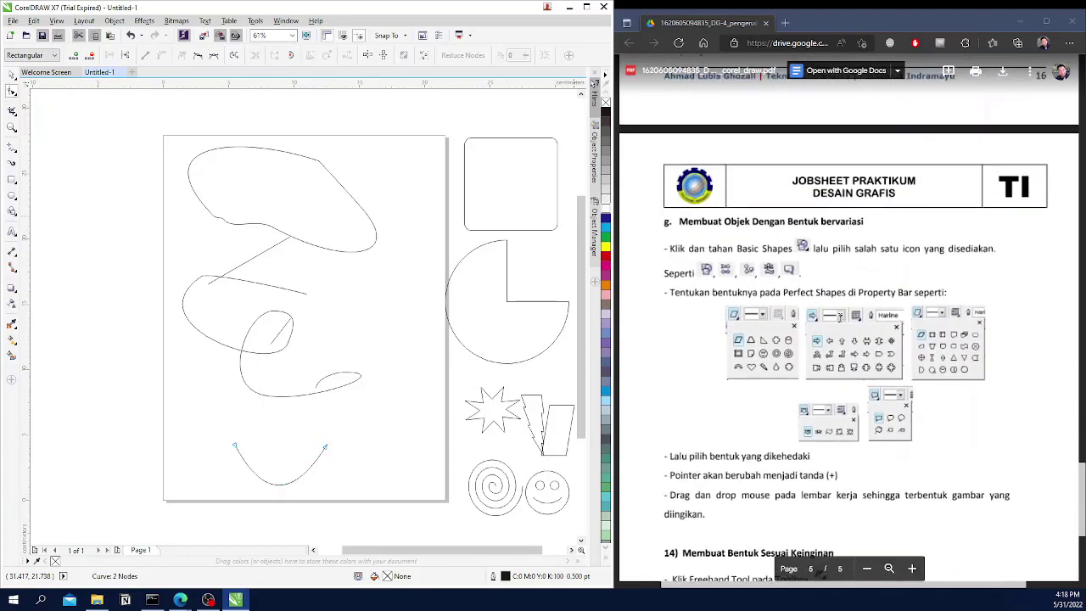
scroll(838, 316, "down", 4)
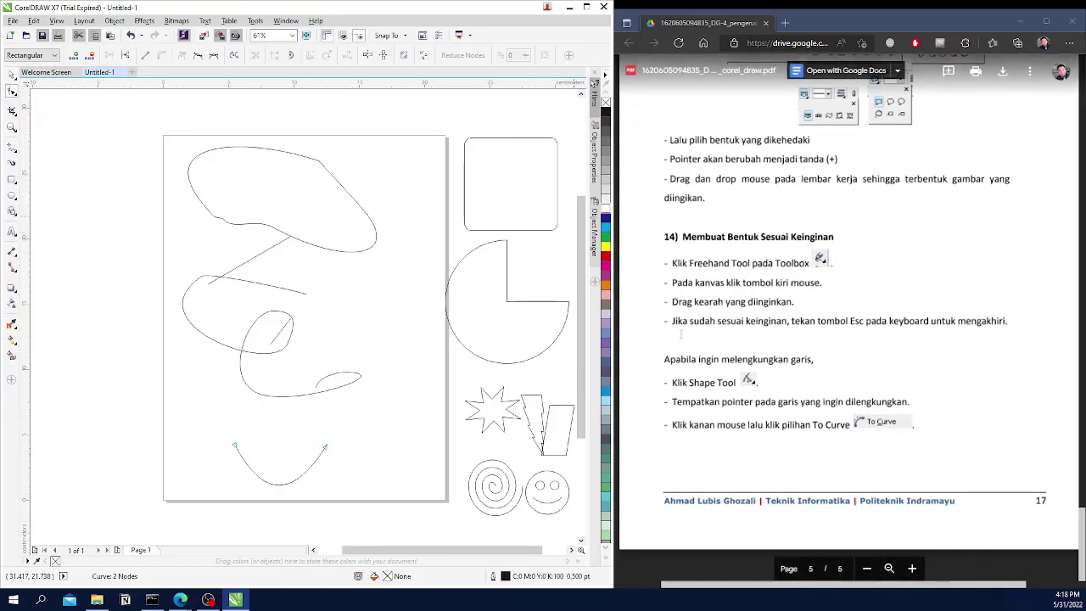